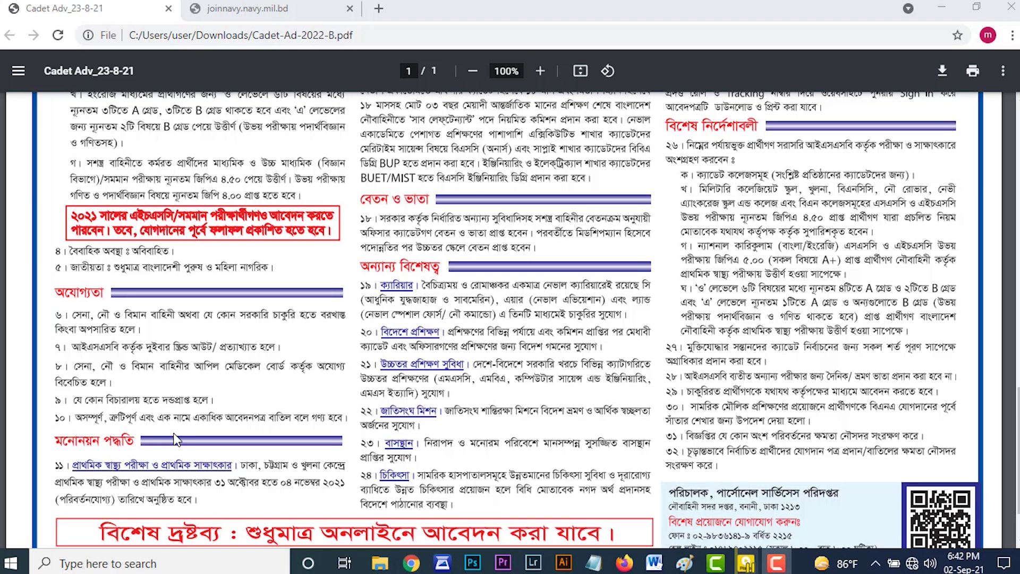
- Examine the cadet circular's eligibility, selection, training, benefits and special instruction sections
scroll(178, 436, "down", 2)
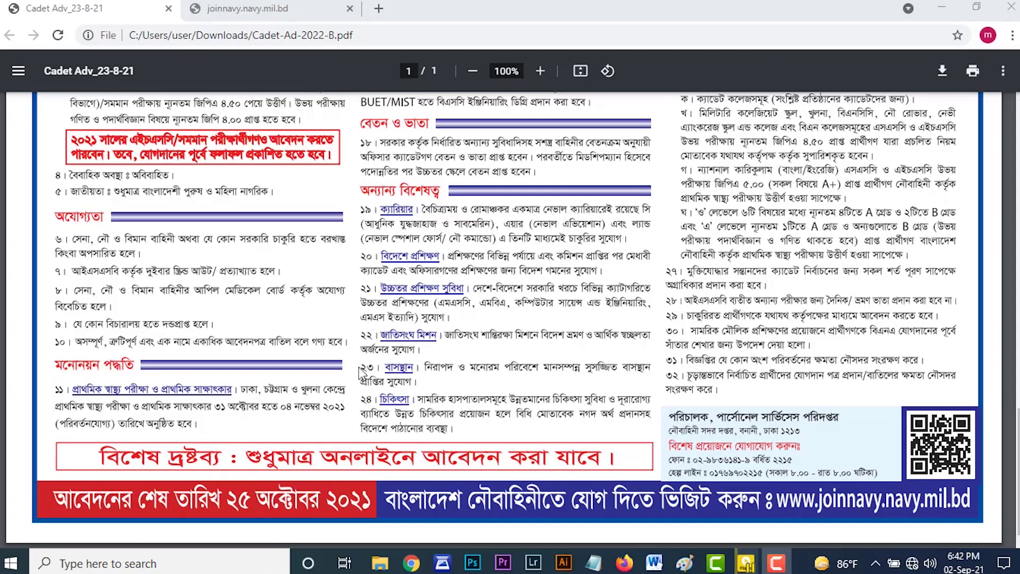
scroll(363, 372, "up", 3)
scroll(366, 367, "up", 5)
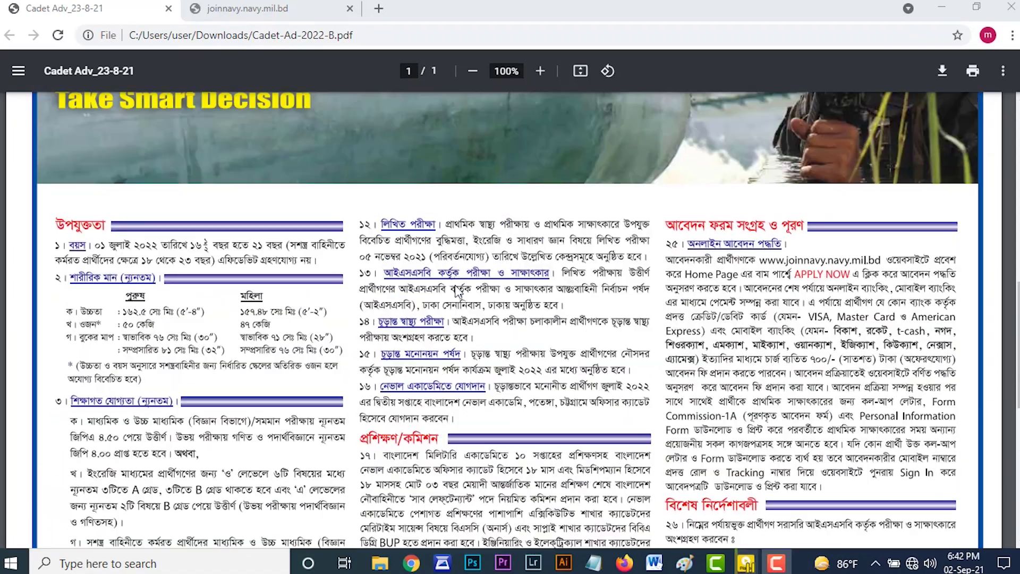
scroll(458, 314, "down", 3)
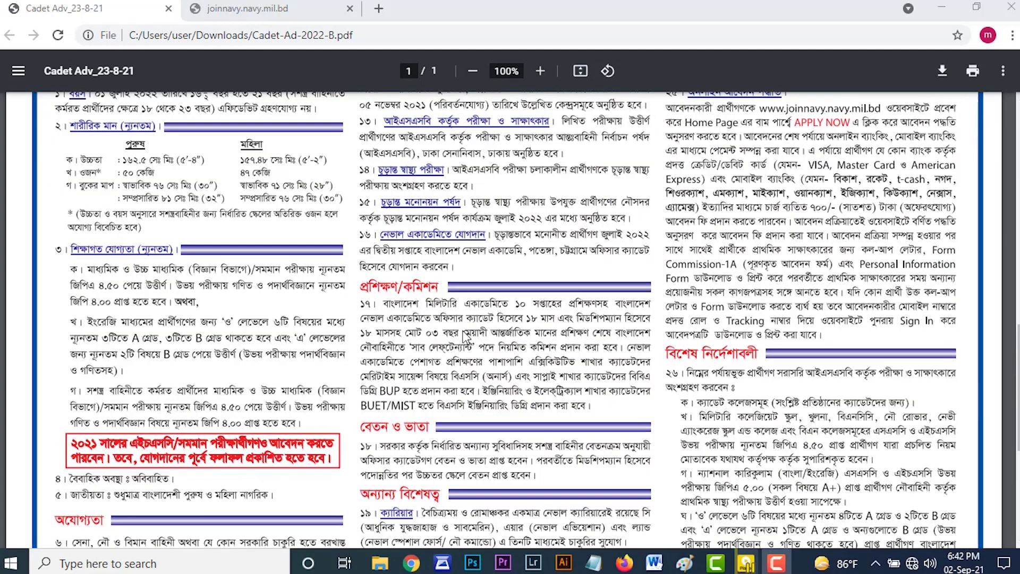
scroll(461, 340, "down", 1)
scroll(458, 338, "down", 1)
scroll(505, 356, "up", 5)
scroll(559, 376, "down", 2)
scroll(559, 374, "down", 2)
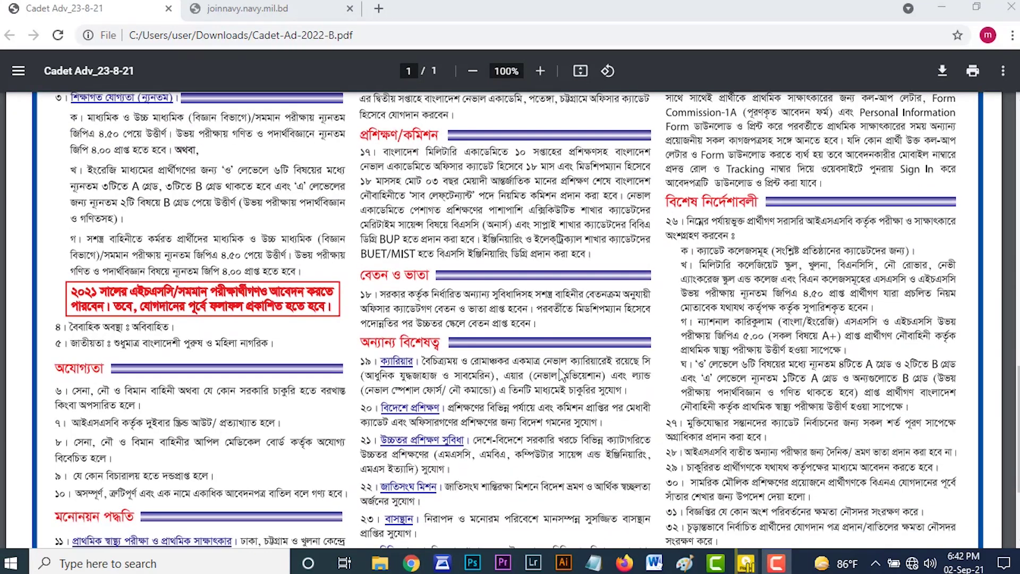
- Switch to the Join Bangladesh Navy website and place its tab ahead of the circular
left_click(256, 9)
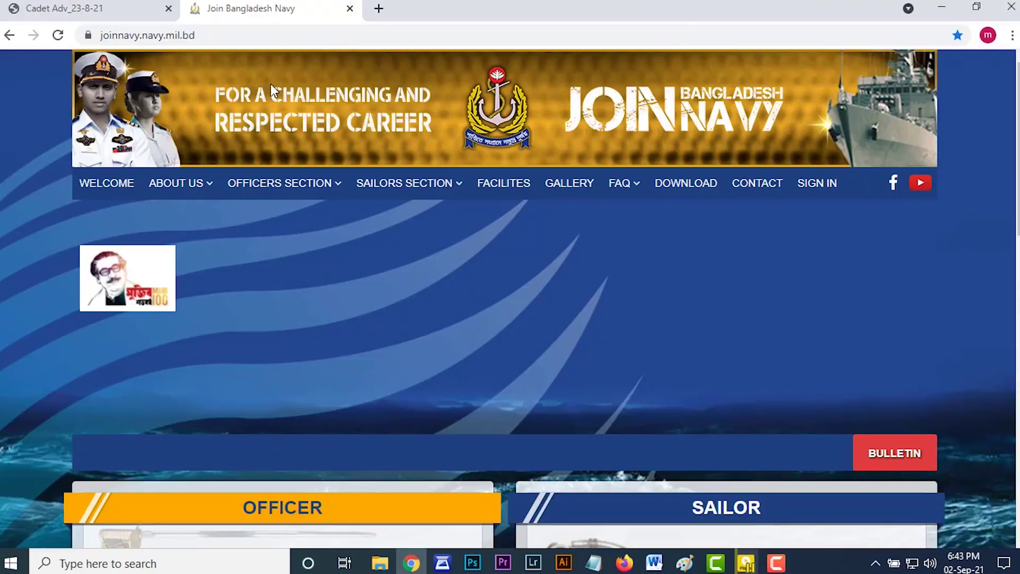
left_click(260, 28)
left_click(259, 29)
left_click_drag(255, 8, 112, 11)
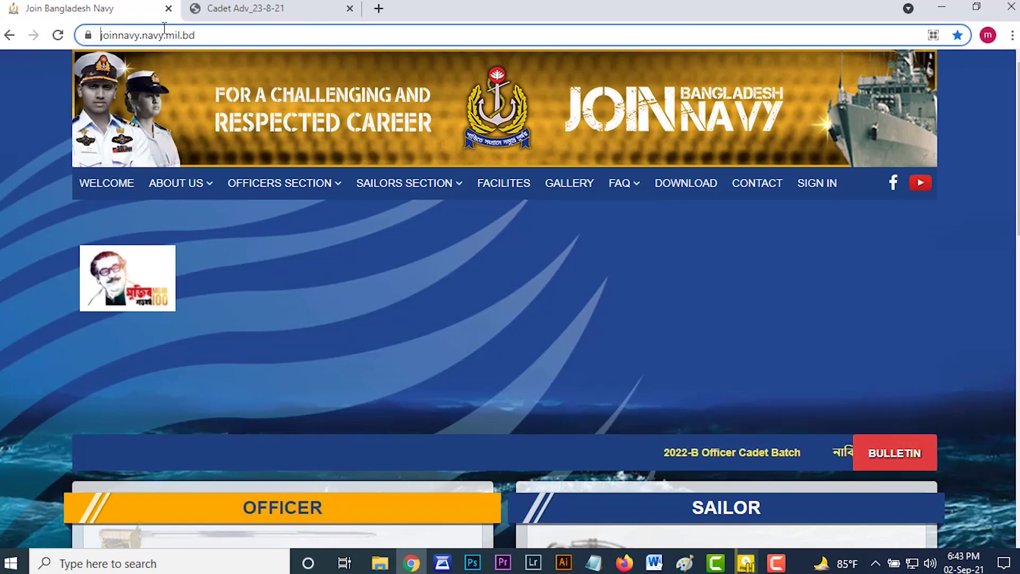
- Start an application for the open Officer Cadet Batch - 2022-B circular in the Officer section
scroll(215, 106, "down", 8)
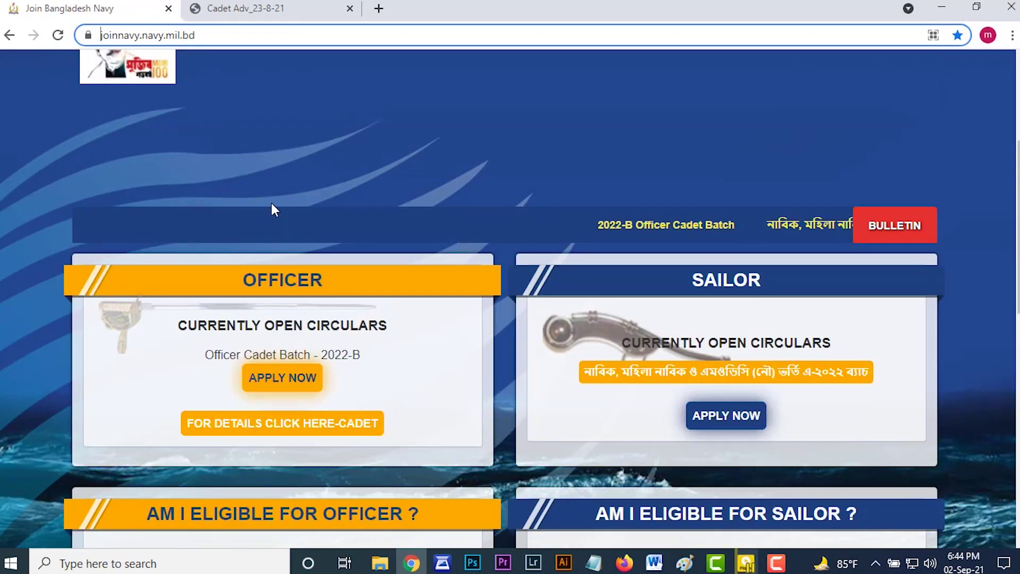
scroll(310, 258, "down", 4)
scroll(311, 258, "up", 6)
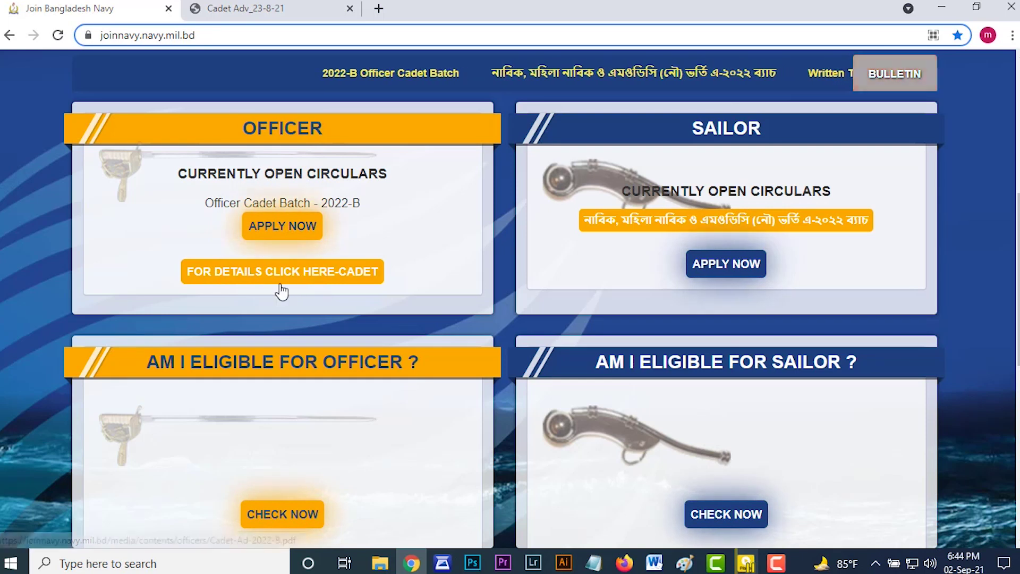
left_click(294, 239)
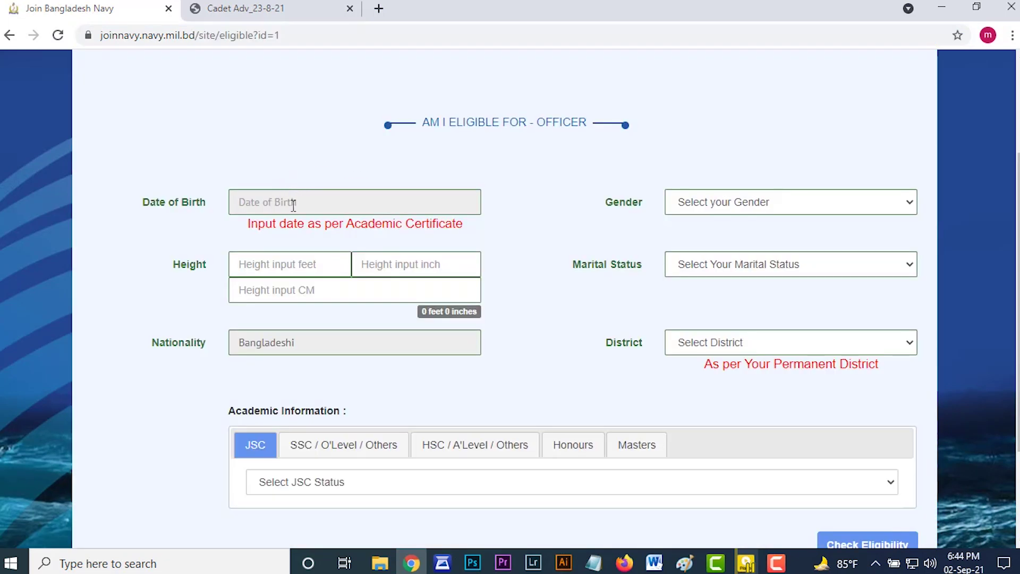
- Enter the applicant's date of birth, set the gender to Male and the height to 5 feet 6 inches
left_click(322, 196)
left_click(294, 229)
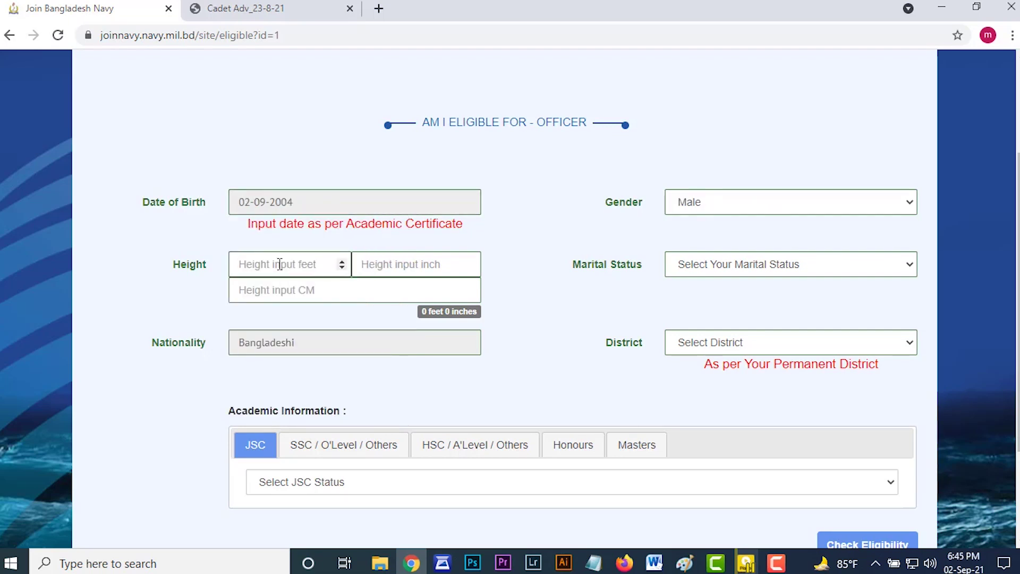
left_click(280, 264)
type("5")
left_click(440, 273)
type("6")
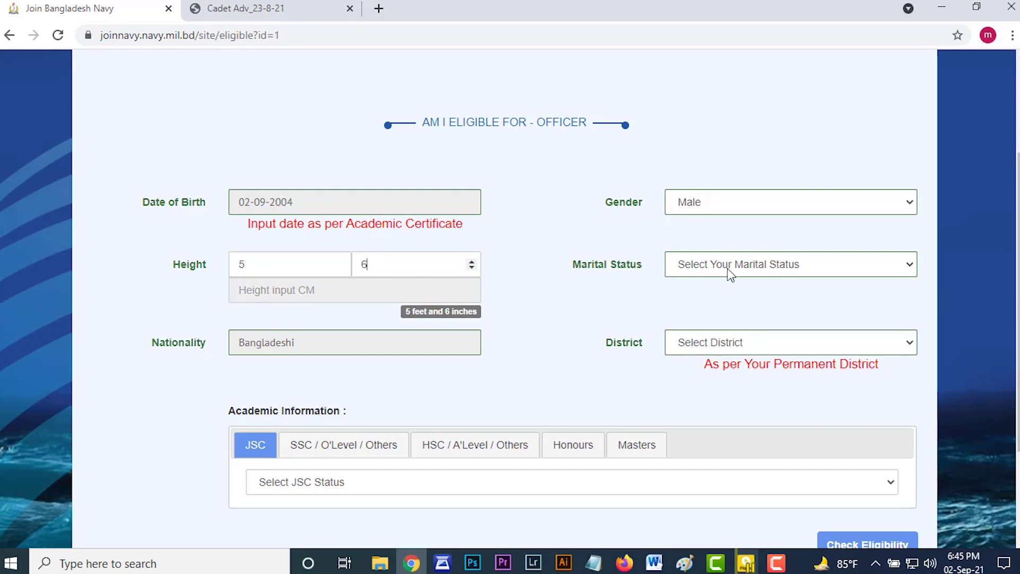
- Set the marital status to Unmarried and the permanent district to Cumilla
left_click(751, 266)
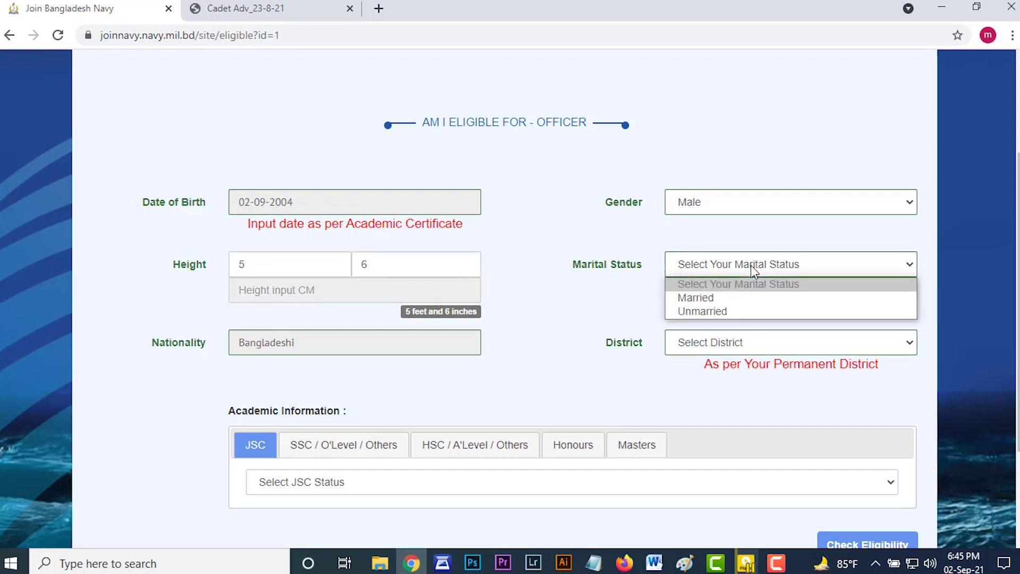
left_click(741, 312)
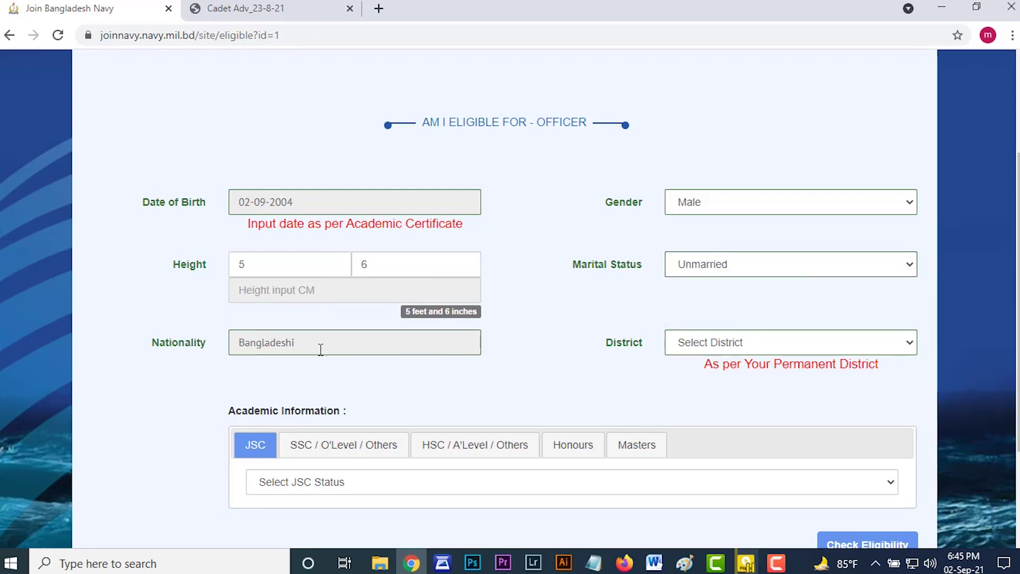
left_click(722, 343)
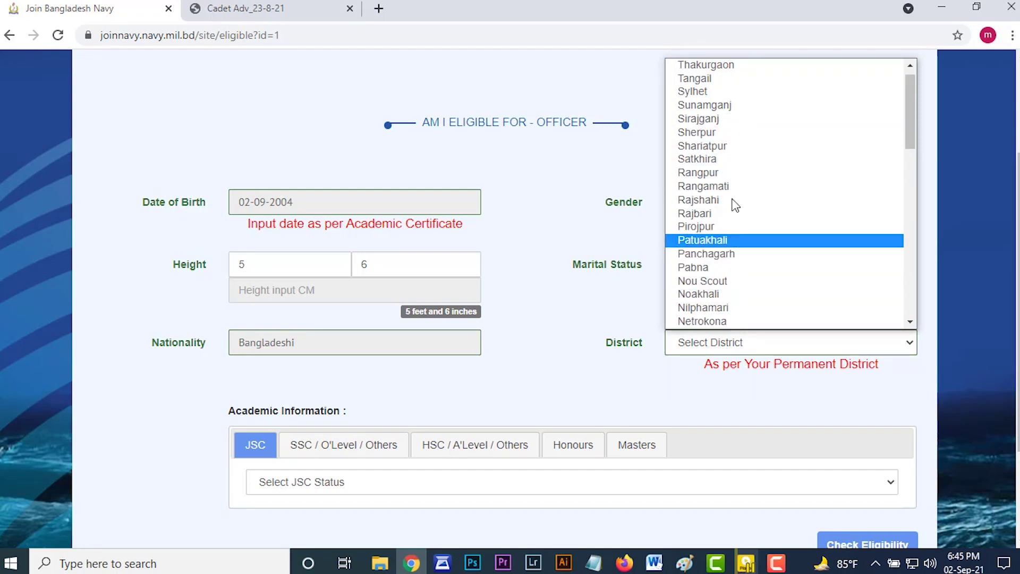
type("ch")
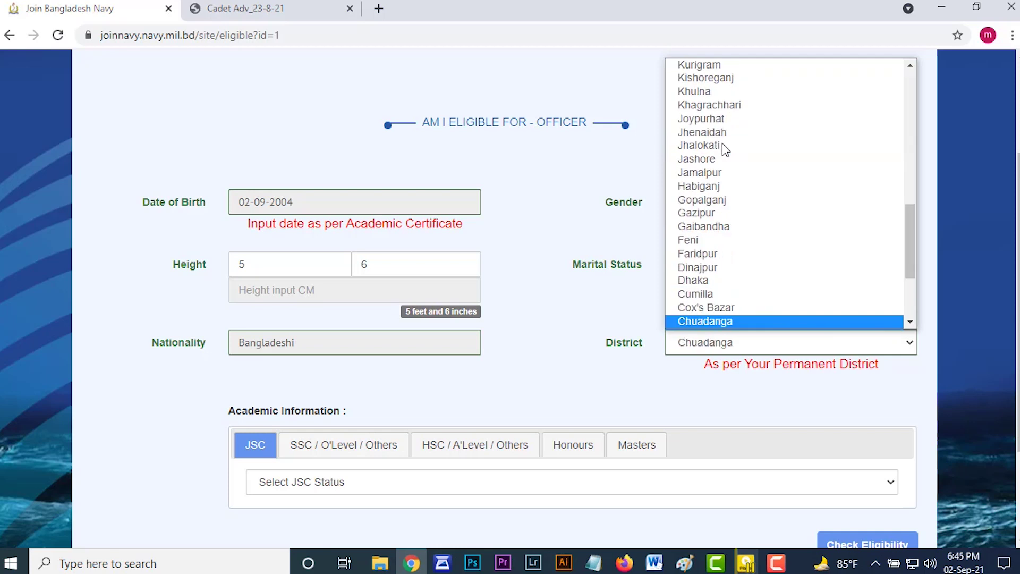
left_click(733, 295)
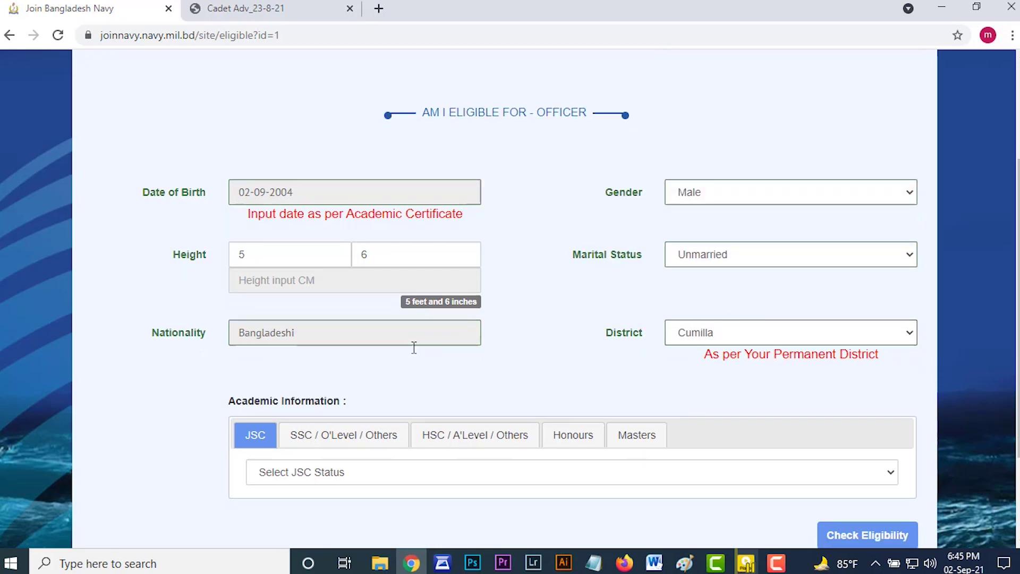
- Set the JSC status to Passed in the academic information
scroll(413, 348, "down", 3)
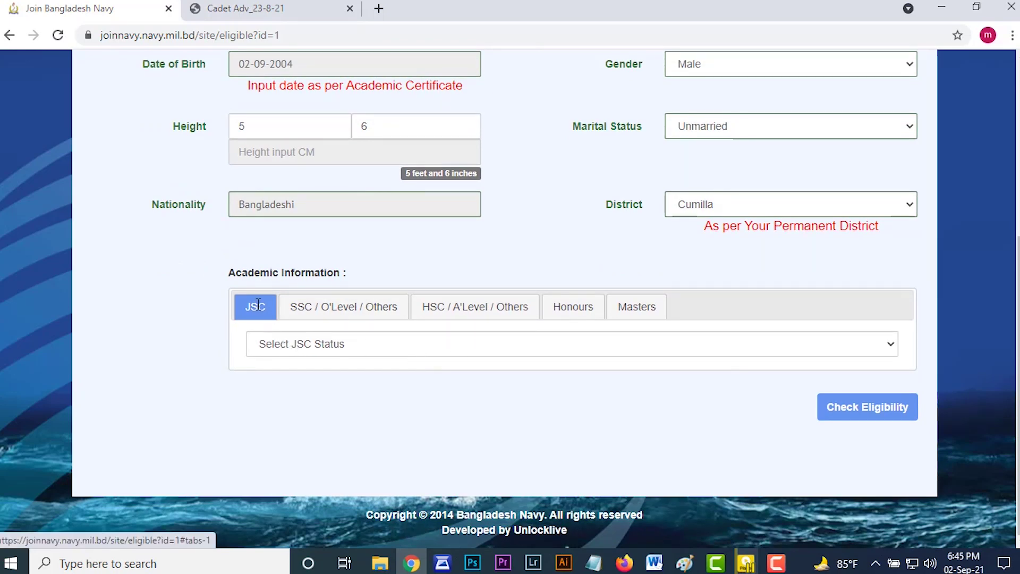
left_click(319, 347)
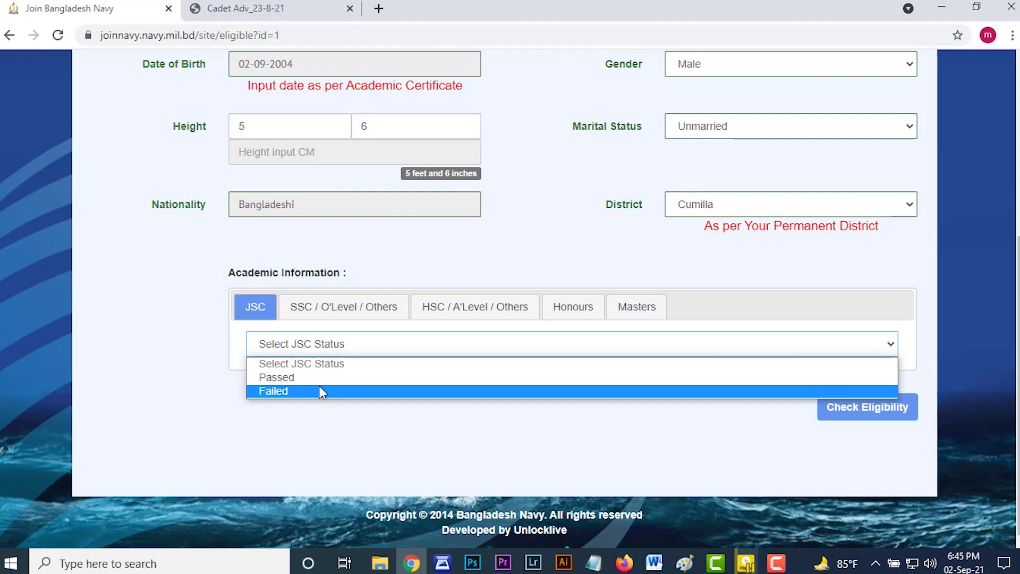
left_click(322, 377)
- For the SSC level, choose exam type SSC / Dakhil / Others, enter GPA 5.00 and select Science
left_click(340, 309)
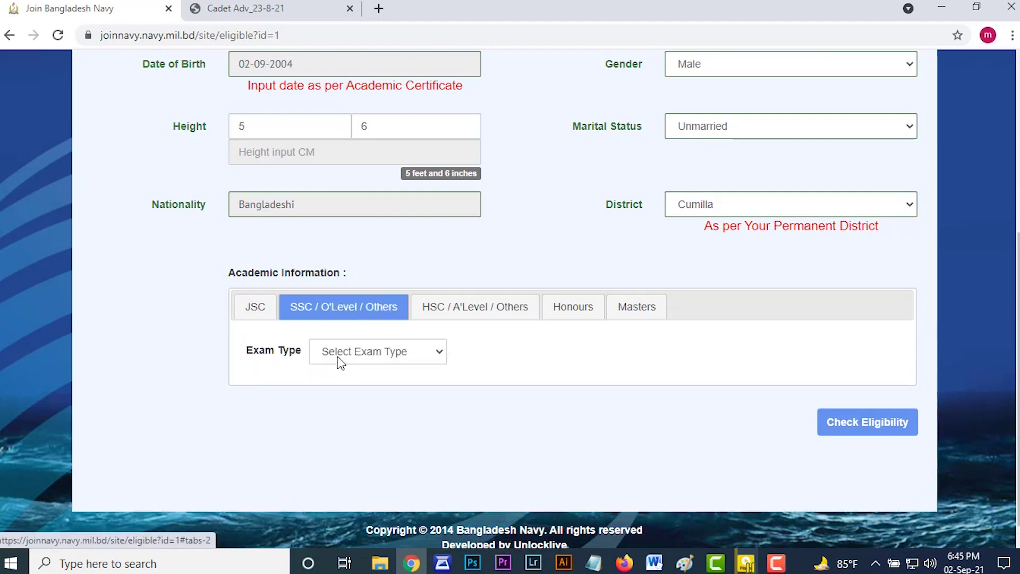
left_click(341, 362)
left_click(371, 389)
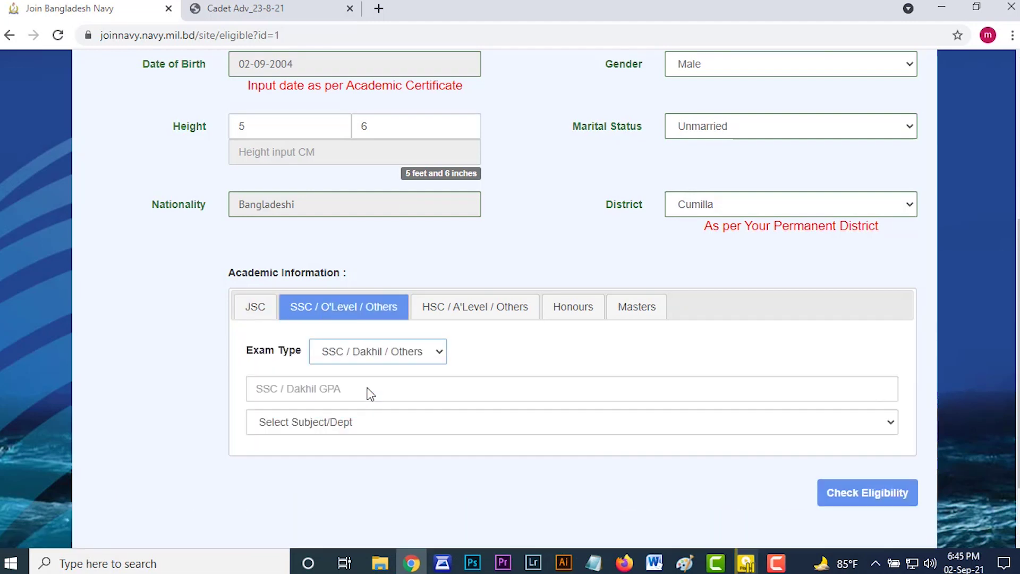
left_click(317, 387)
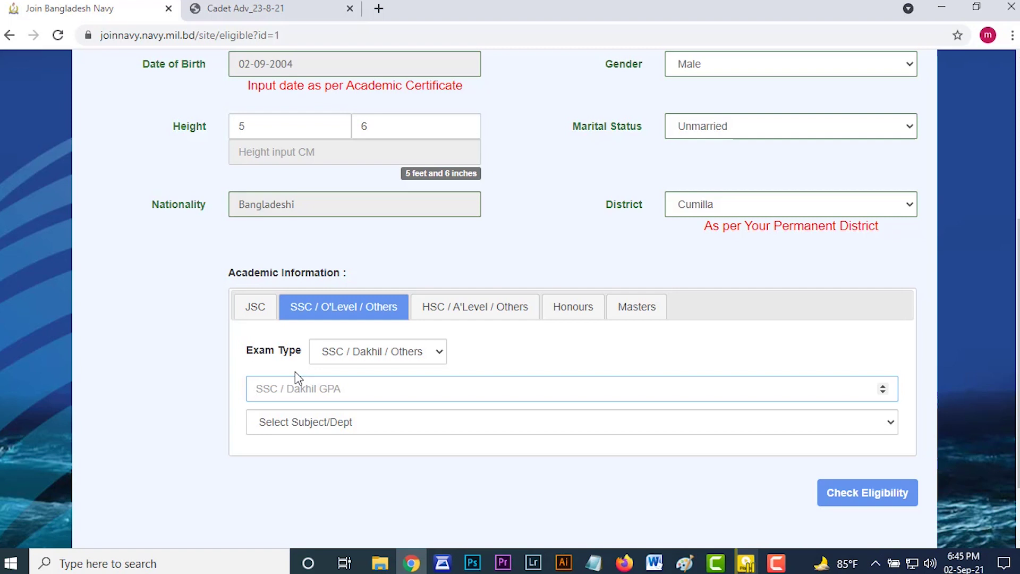
type("5.00")
left_click(285, 429)
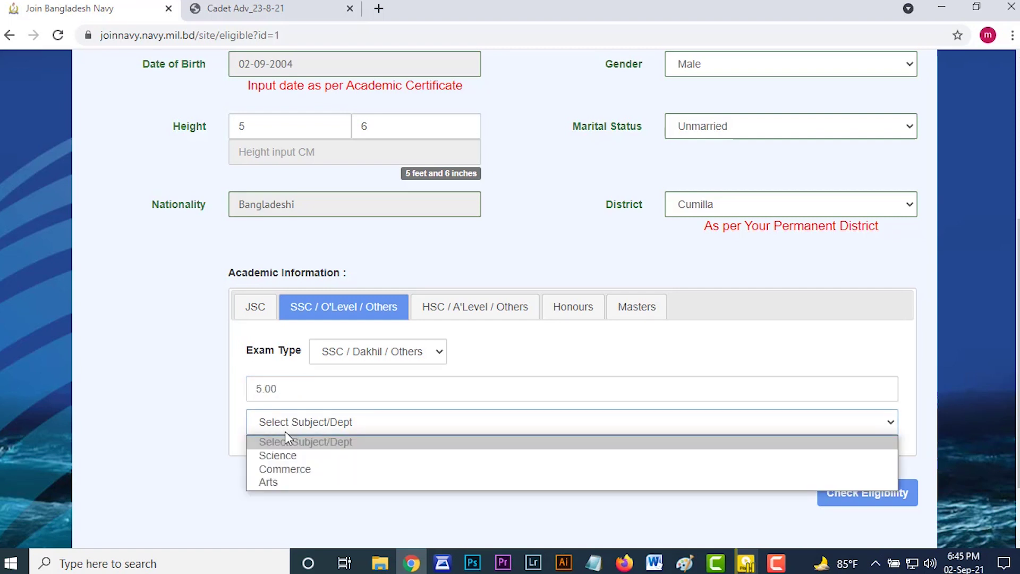
left_click(310, 457)
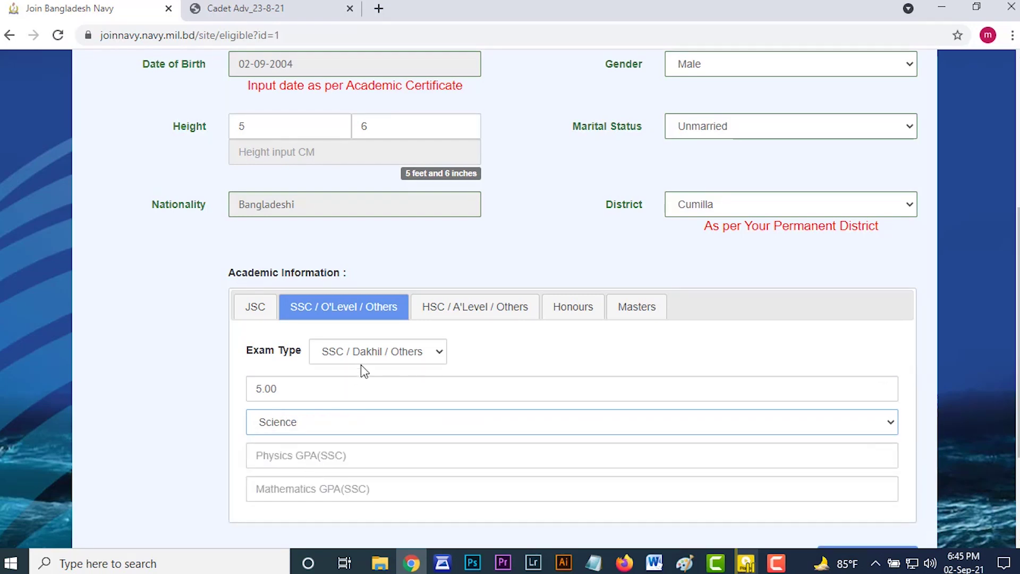
- Enter 5.00 as both the SSC Physics GPA and the SSC Mathematics GPA
scroll(351, 399, "down", 1)
left_click(336, 386)
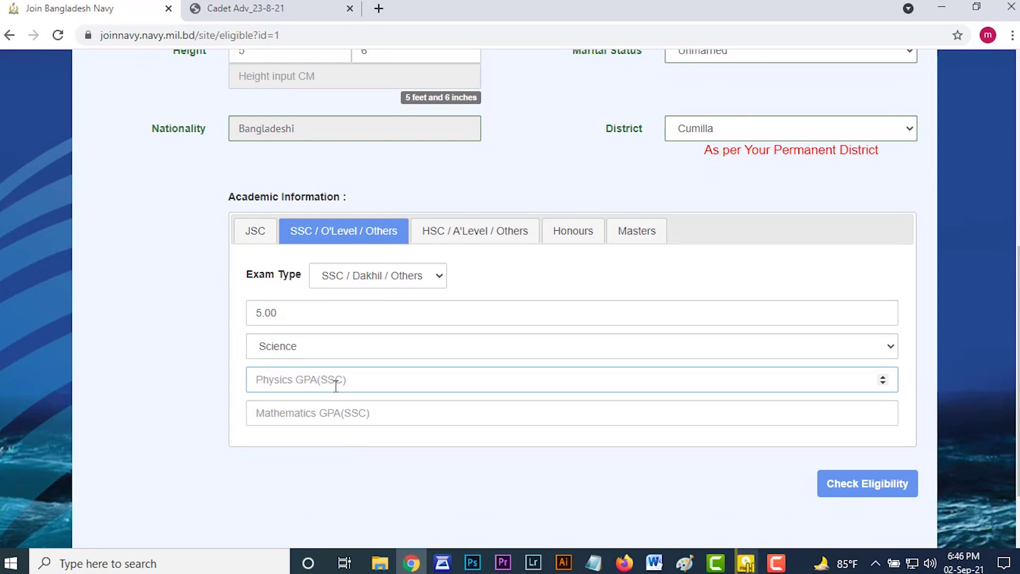
type("5")
left_click(326, 414)
type("5.")
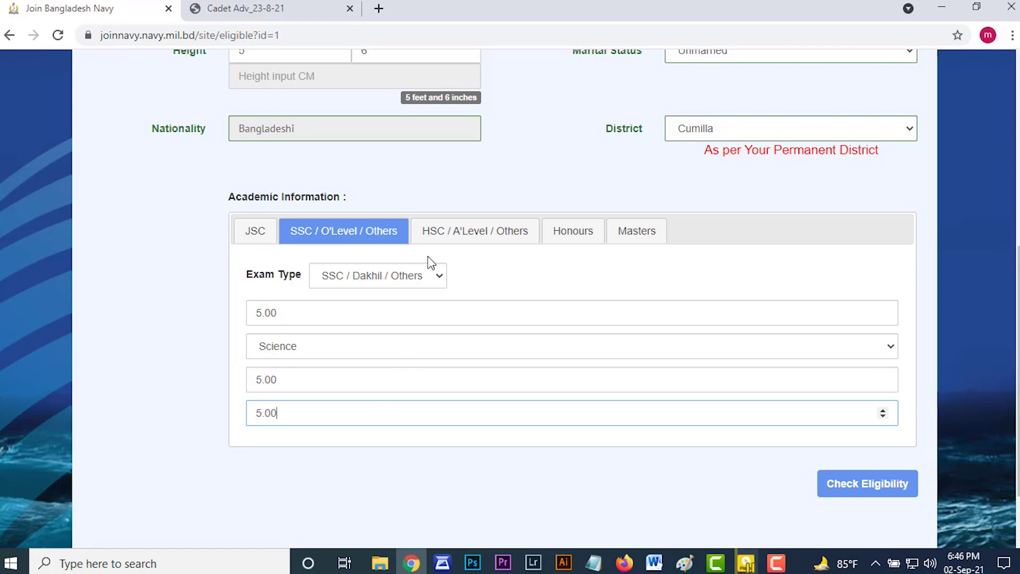
- Complete the HSC section with HSC / Alim / Others, No for 2021 examinee, GPA 4.69, Science, and subject GPAs 4.00 and 5.00
left_click(454, 241)
left_click(381, 343)
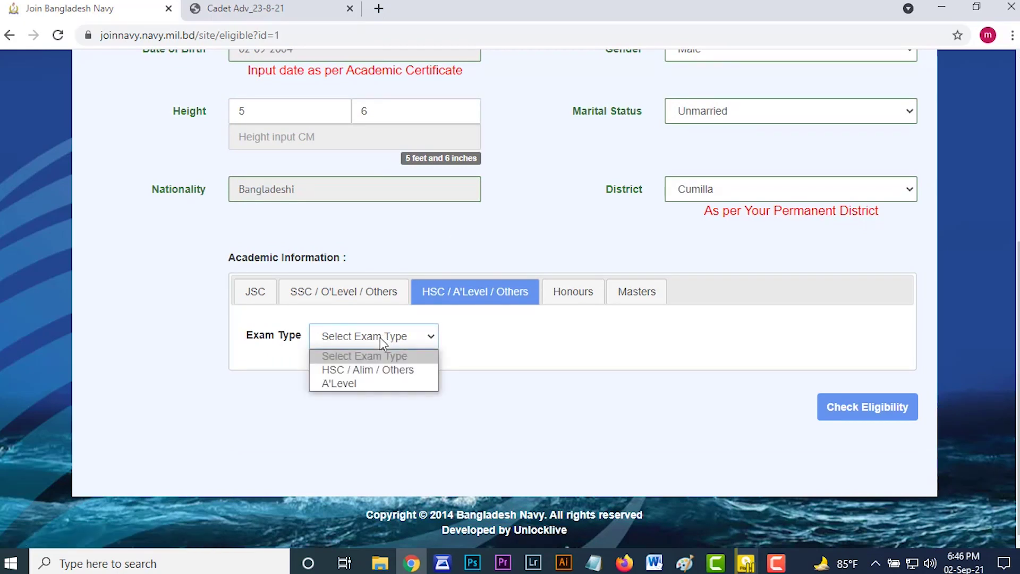
left_click(381, 370)
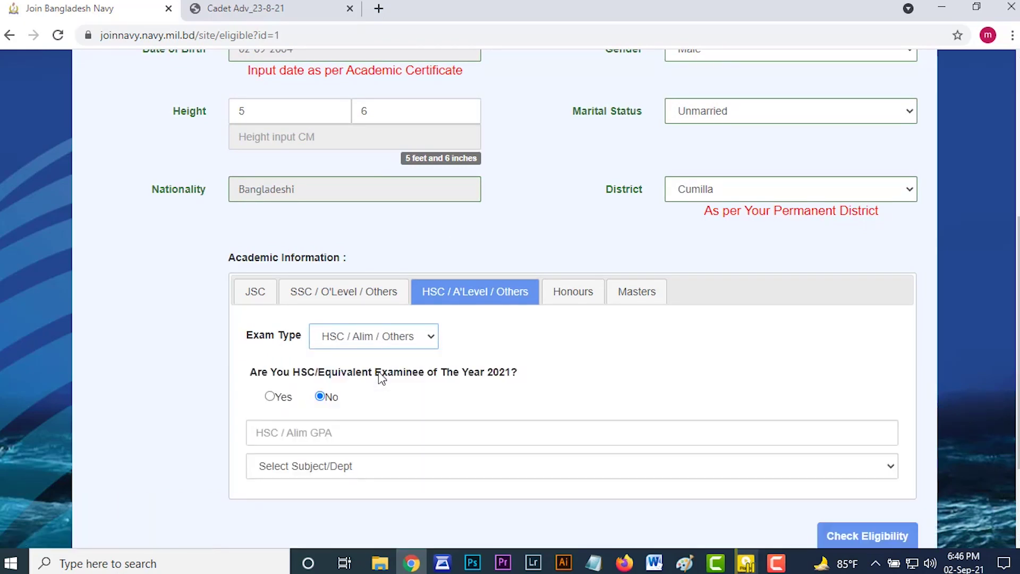
scroll(380, 400, "down", 1)
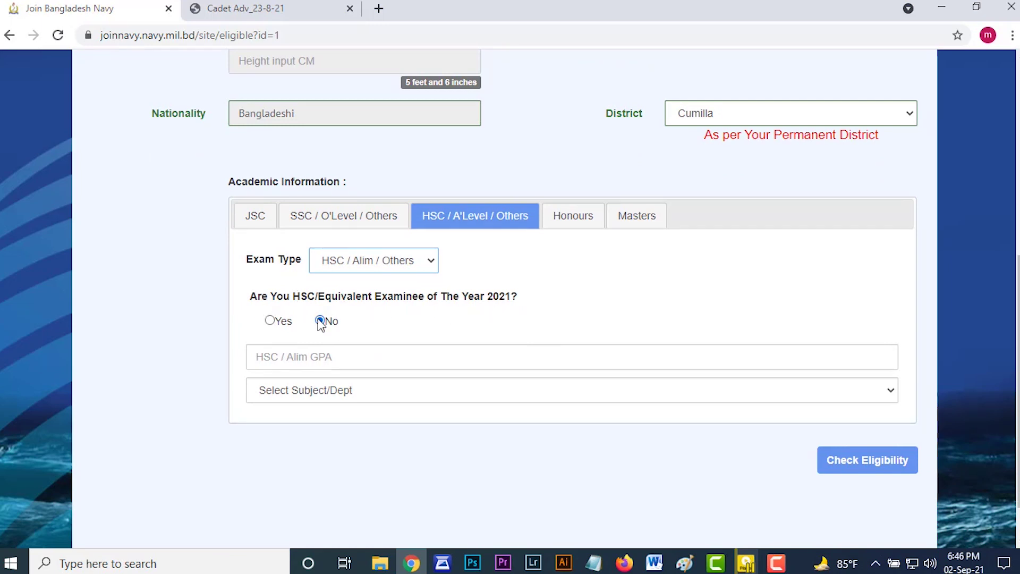
left_click(271, 321)
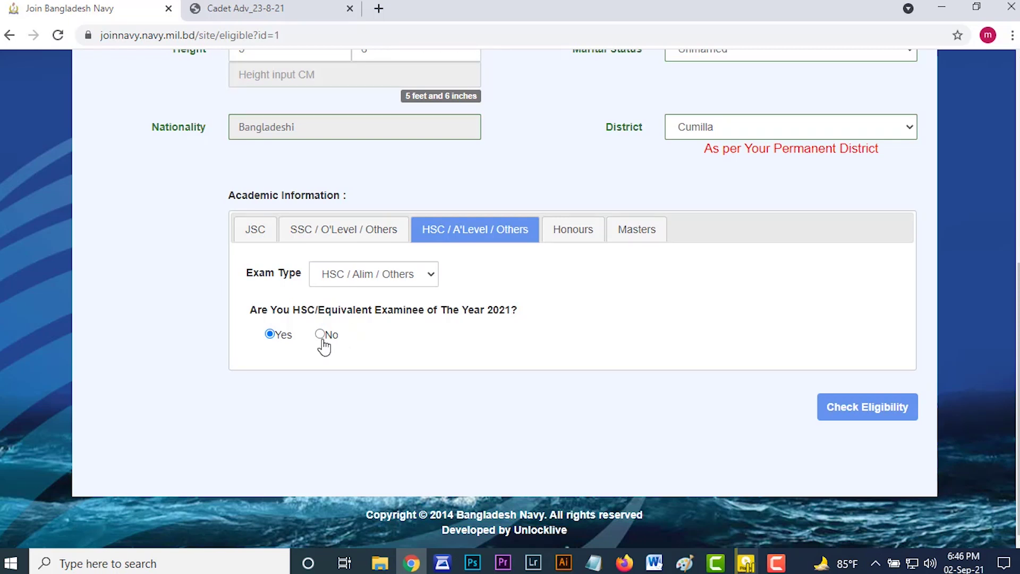
left_click(321, 337)
left_click(346, 373)
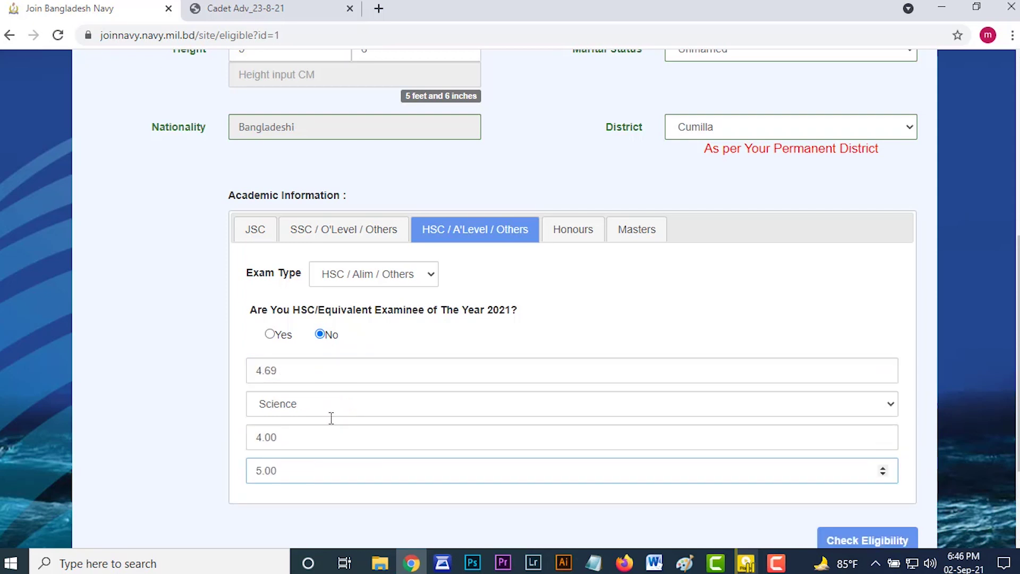
- Check the applicant's officer eligibility with the completed form and review the entered details
scroll(334, 415, "down", 1)
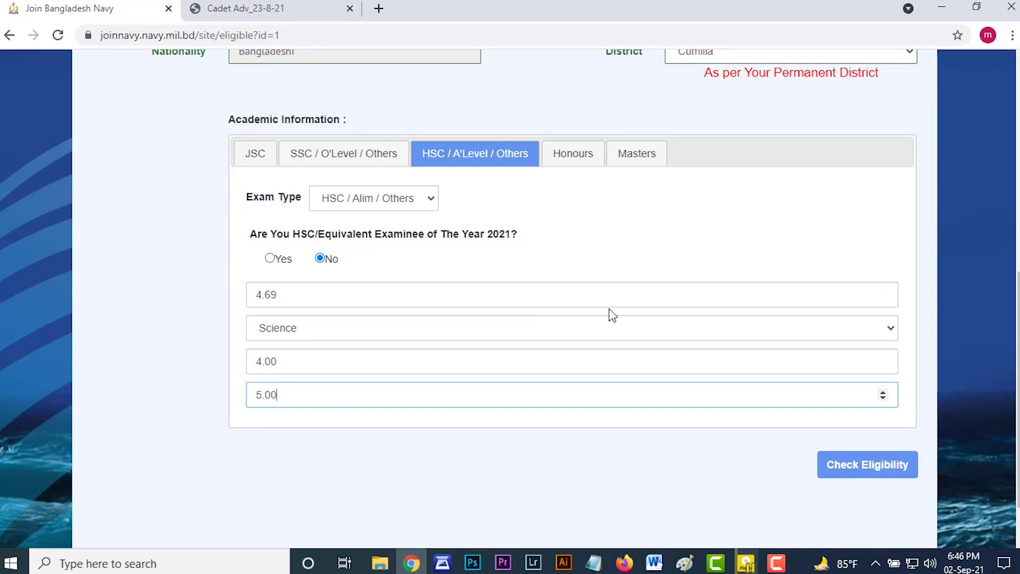
scroll(609, 313, "down", 1)
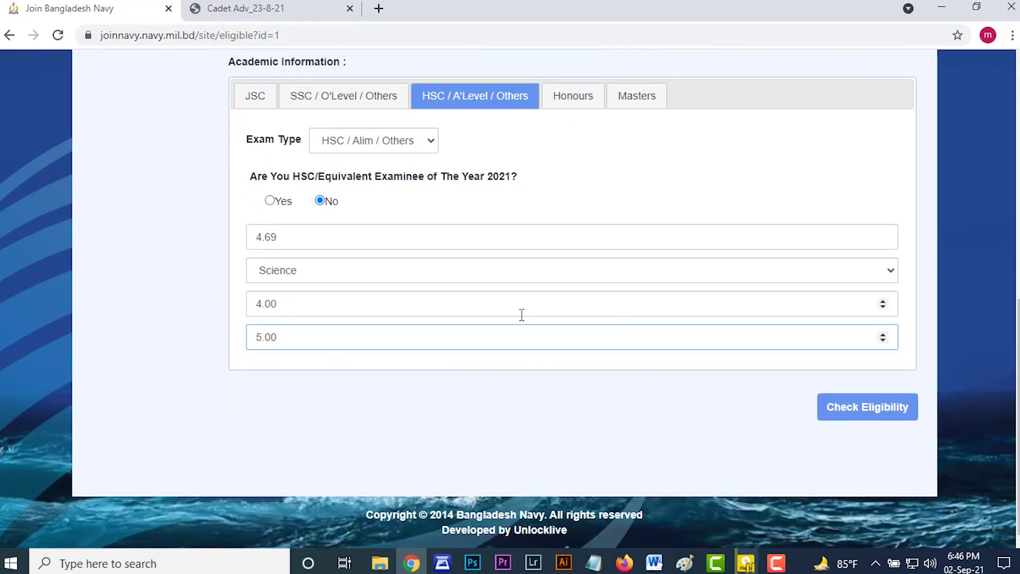
left_click(891, 419)
scroll(685, 369, "down", 2)
scroll(519, 256, "up", 4)
scroll(520, 257, "up", 6)
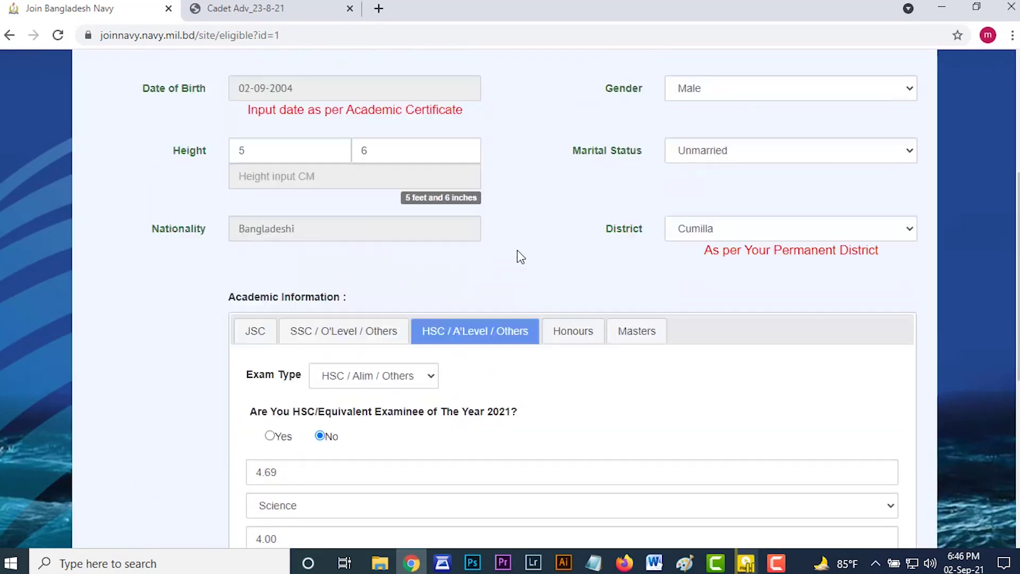
- Apply for the Officer Cadet post from the eligibility results to open the signup form
scroll(515, 239, "down", 3)
scroll(425, 314, "down", 6)
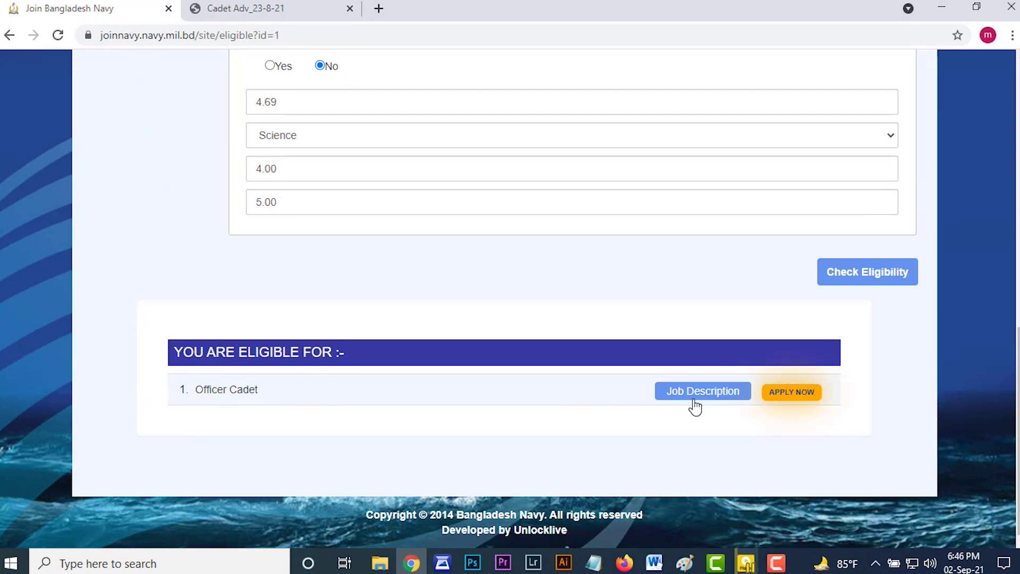
left_click(787, 396)
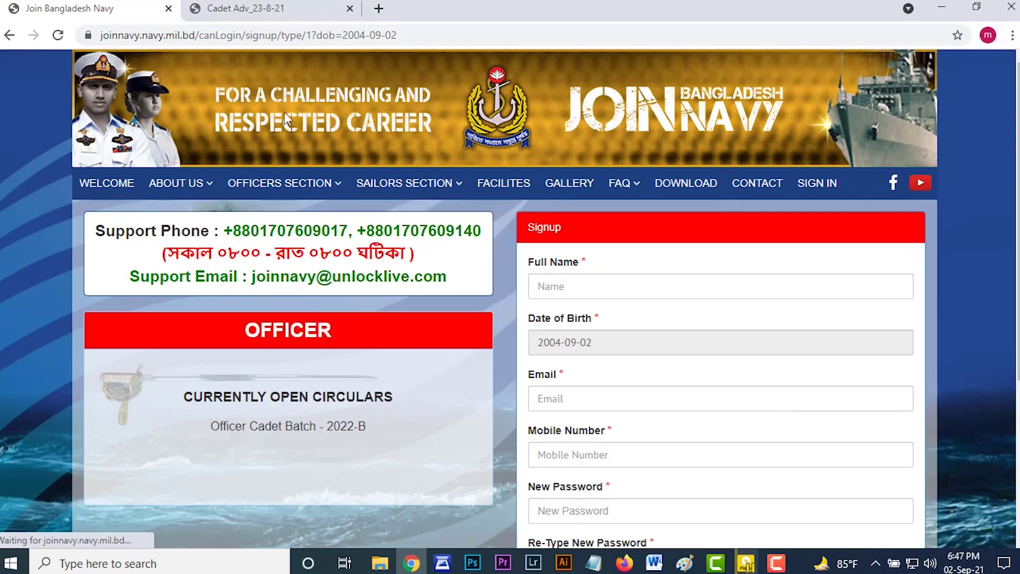
- Fill in the applicant's full name, email address and mobile number on the signup form
scroll(494, 223, "down", 2)
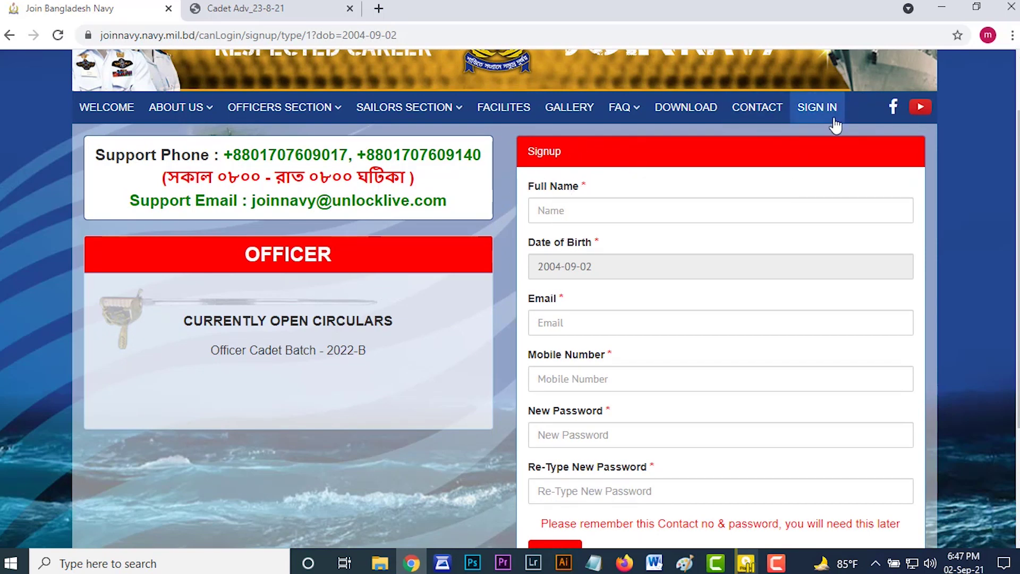
scroll(623, 371, "down", 2)
scroll(556, 325, "up", 2)
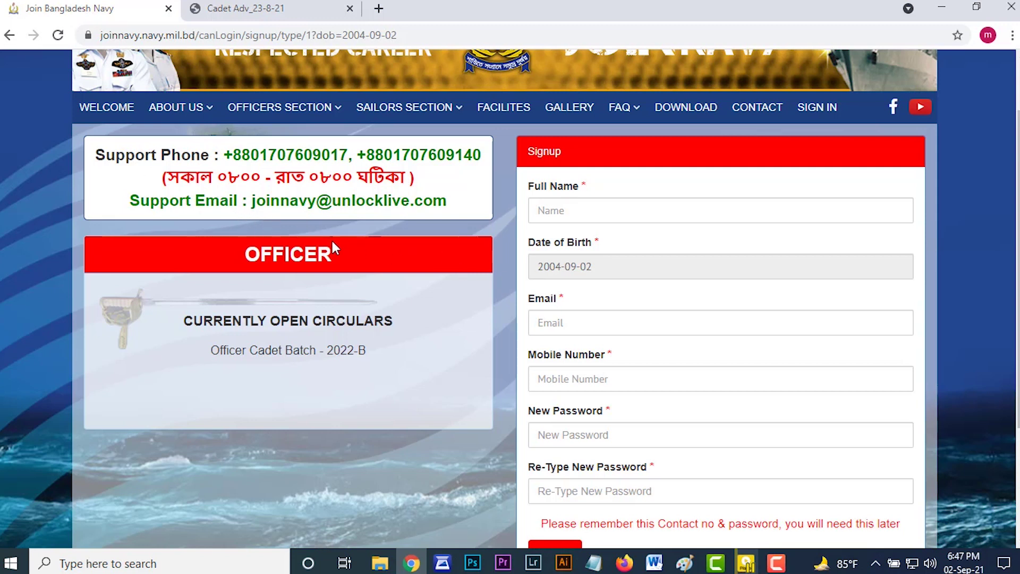
left_click(560, 209)
left_click(558, 241)
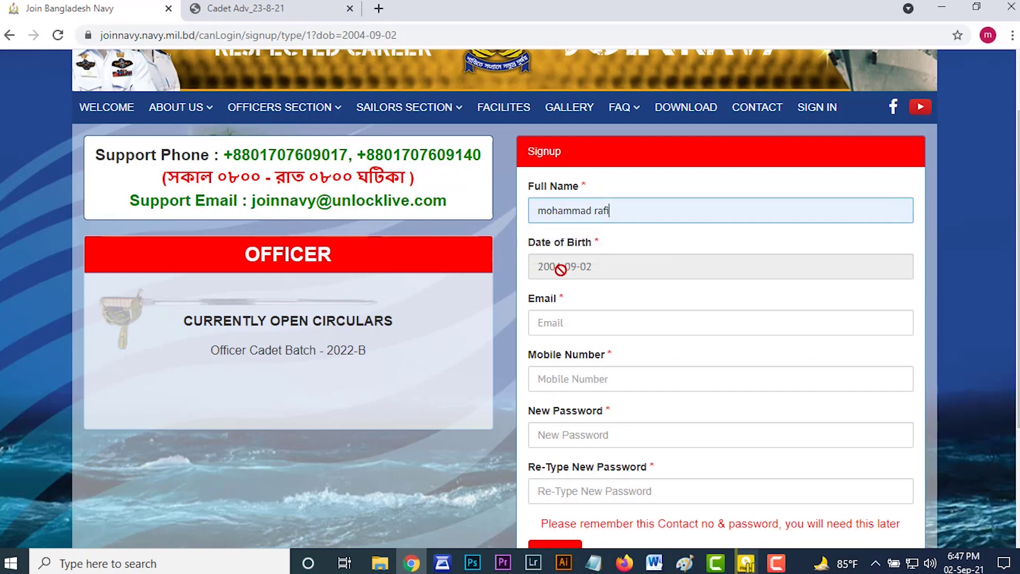
left_click(564, 329)
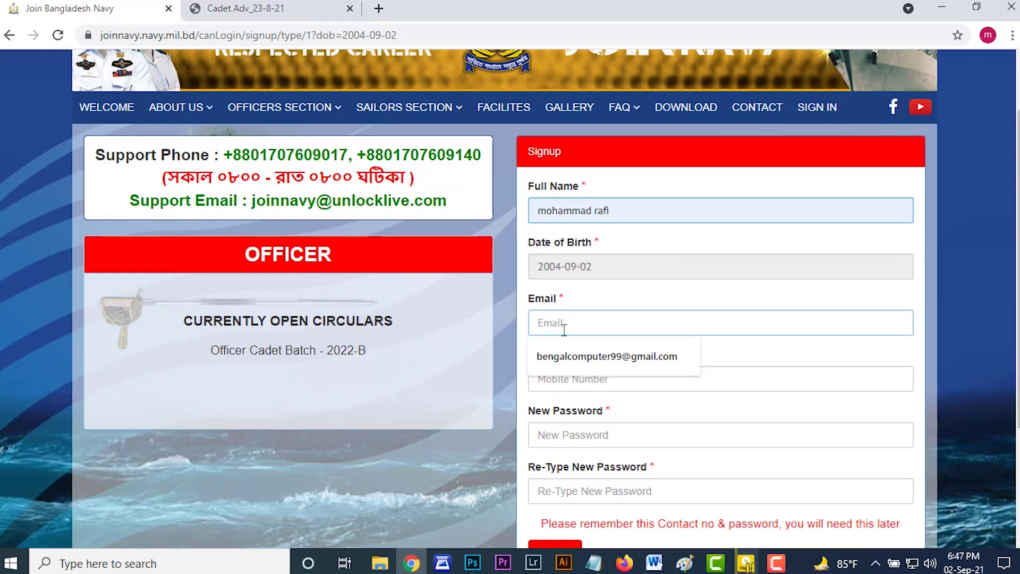
left_click(563, 351)
left_click(563, 372)
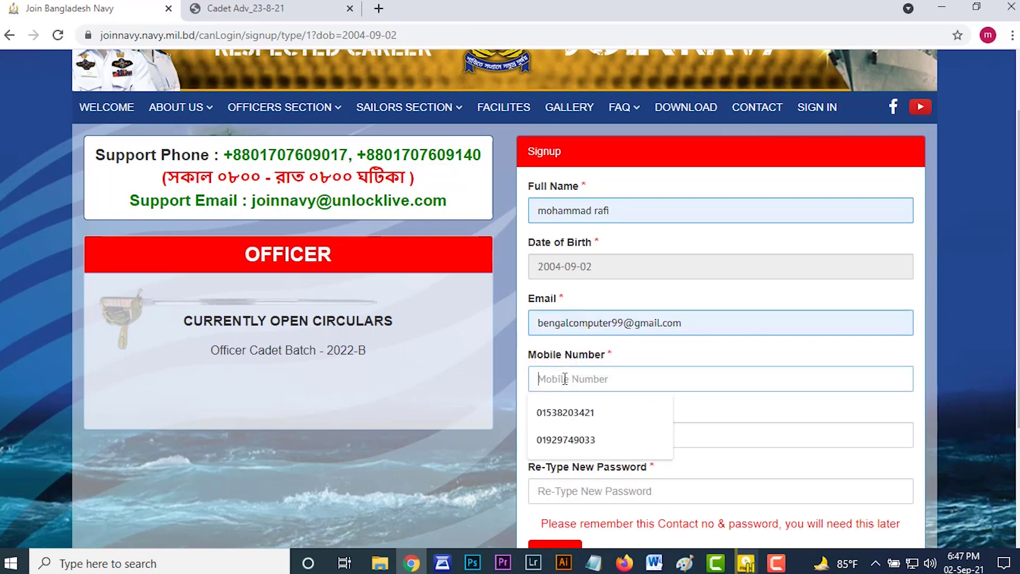
left_click(570, 412)
- Enter the new account password in both password fields and submit the signup form
scroll(569, 414, "down", 3)
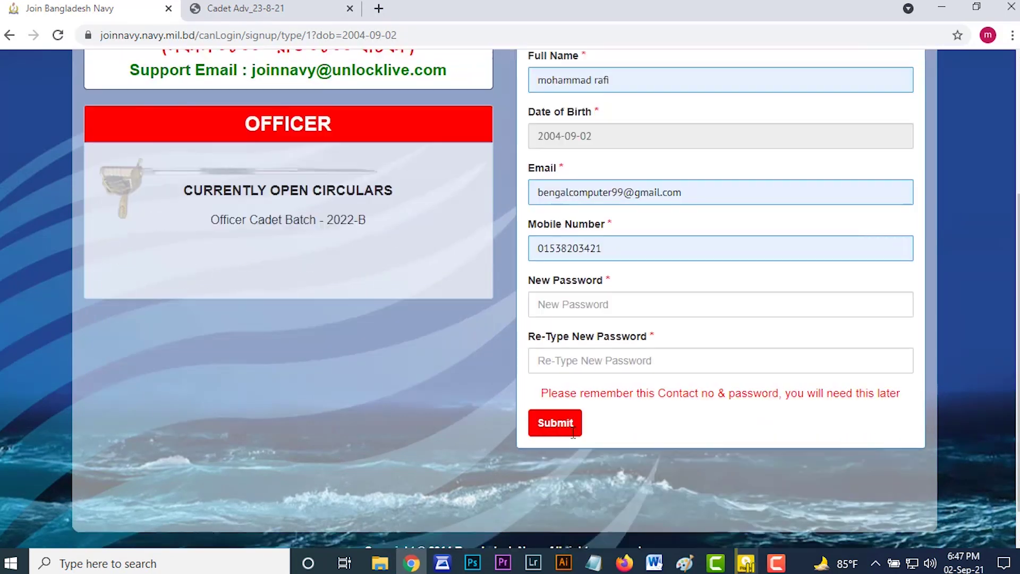
left_click(567, 283)
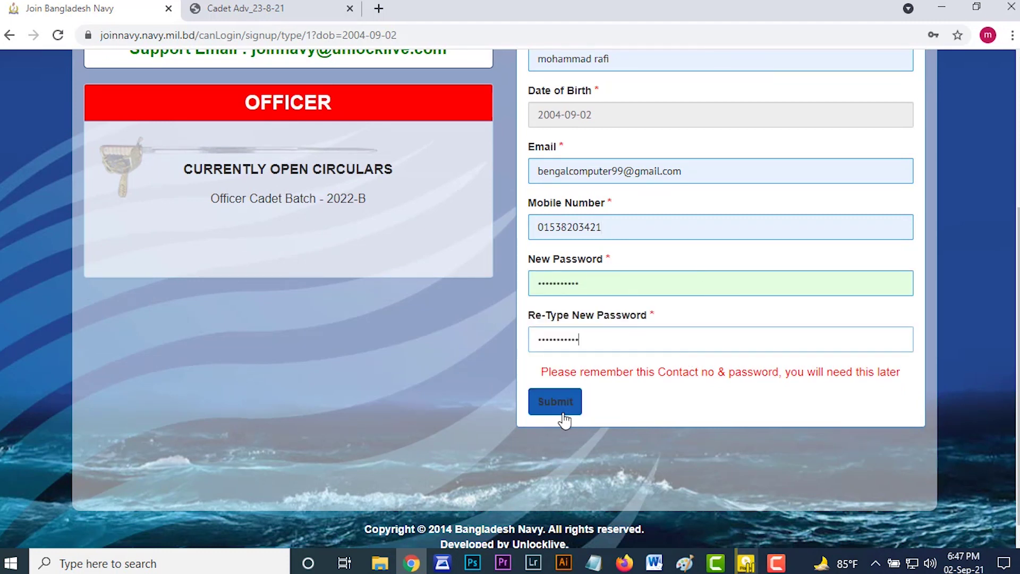
left_click(560, 412)
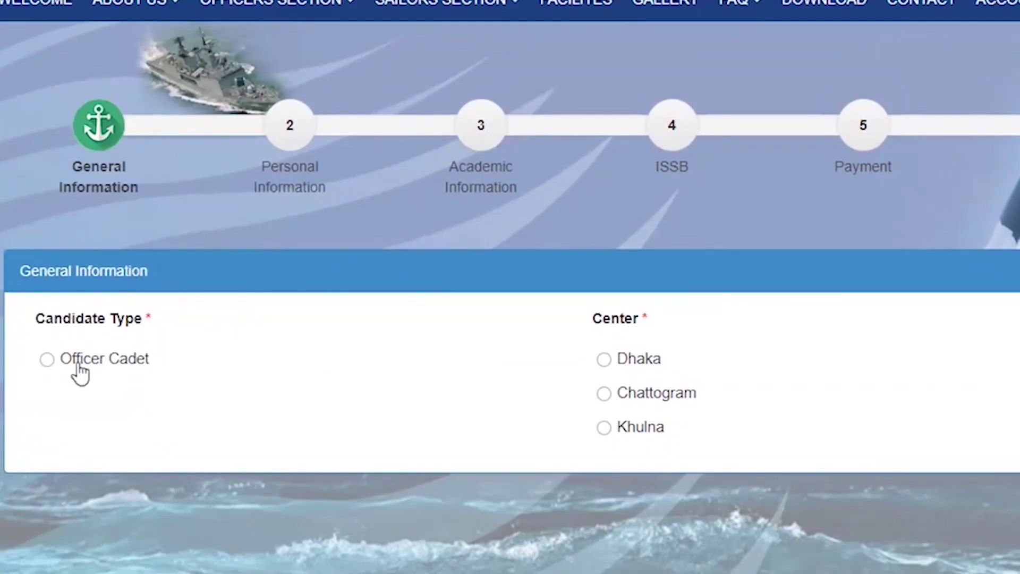
- Complete the General Information with candidate type Officer Cadet, category General and the Chattogram center
left_click(48, 360)
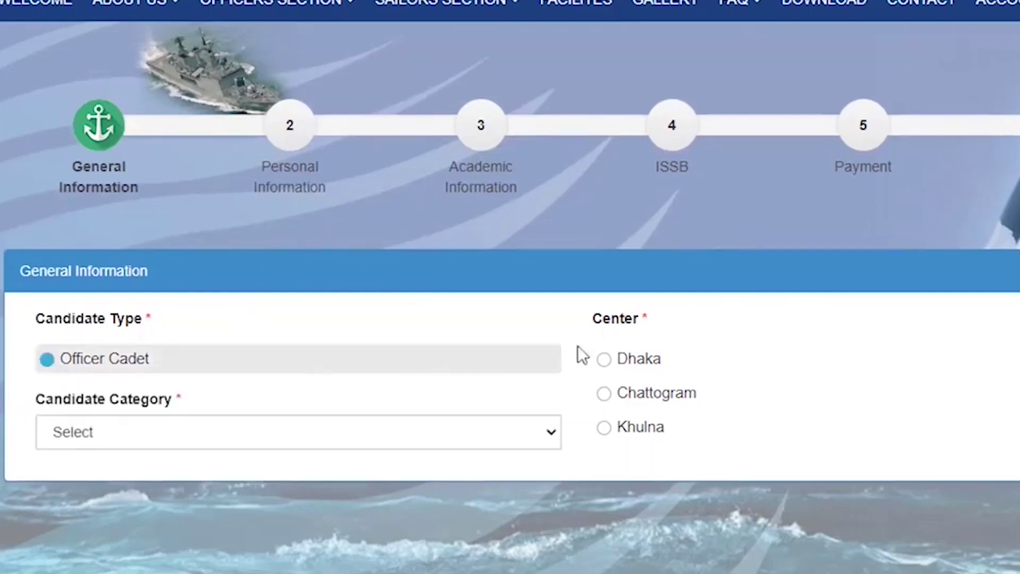
scroll(422, 398, "down", 4)
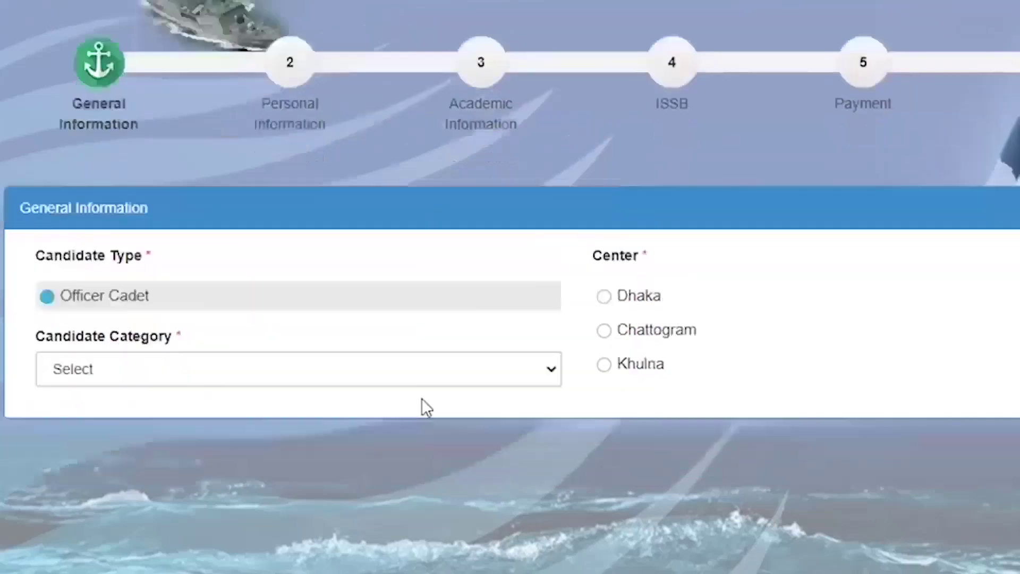
left_click(295, 240)
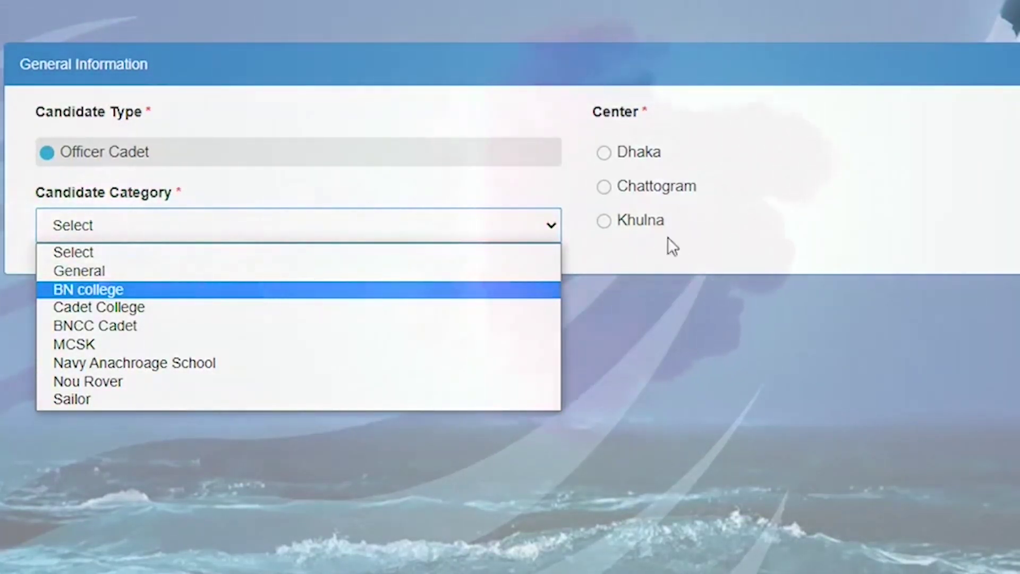
left_click(179, 276)
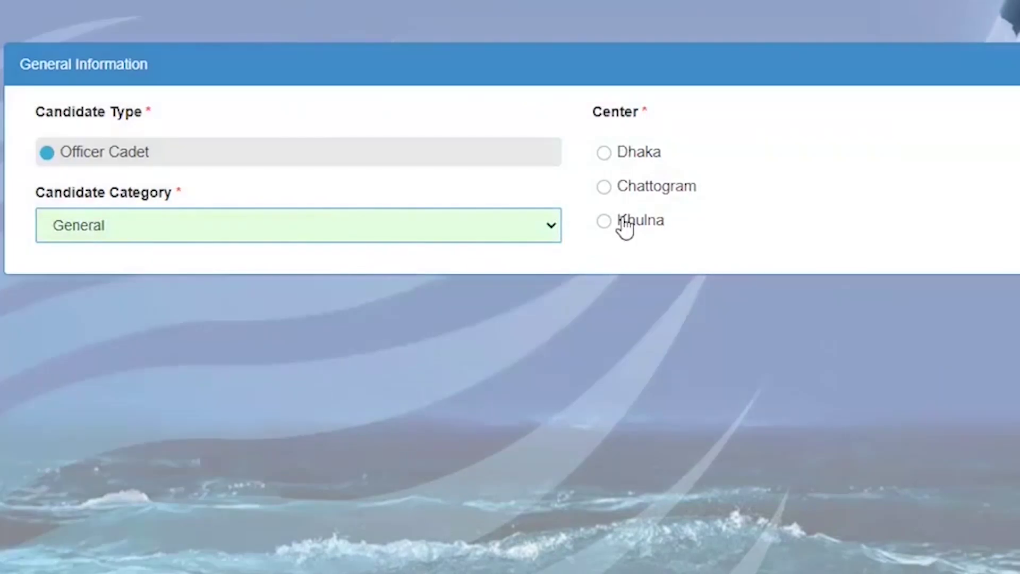
left_click(604, 187)
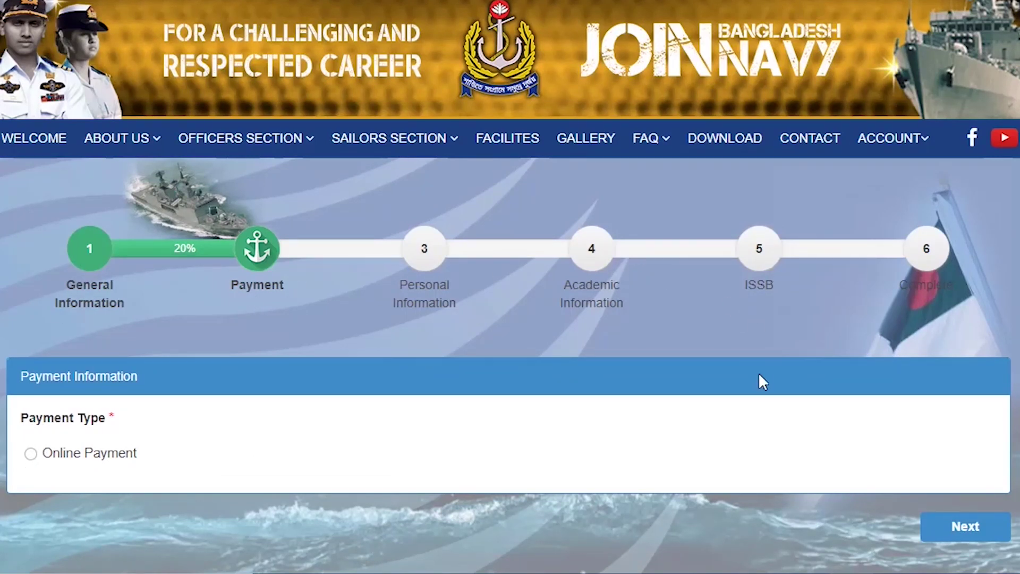
- Choose Online Payment, continue to the payment page, check the total due and select bKash as the payment method
left_click(305, 453)
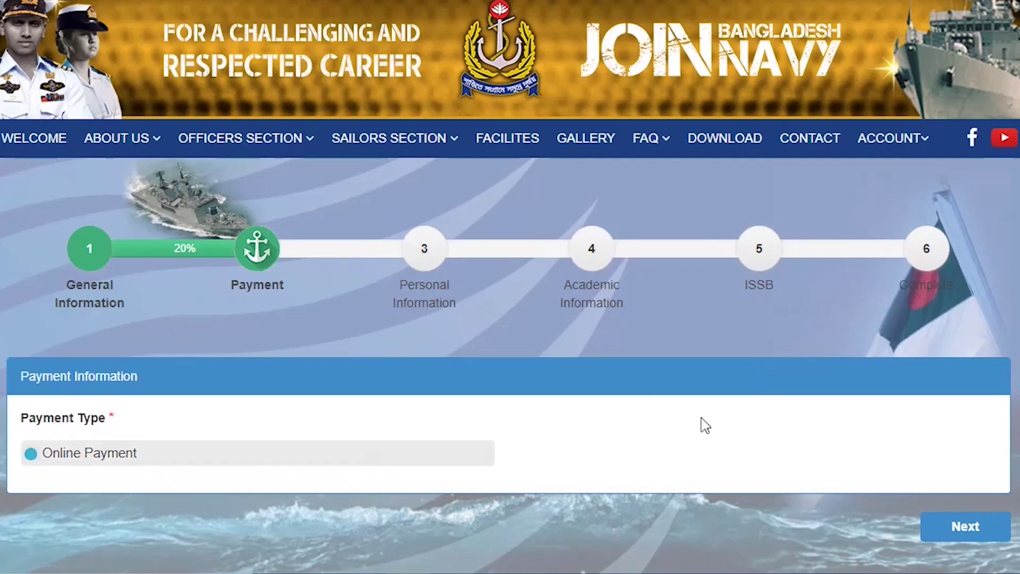
left_click(979, 534)
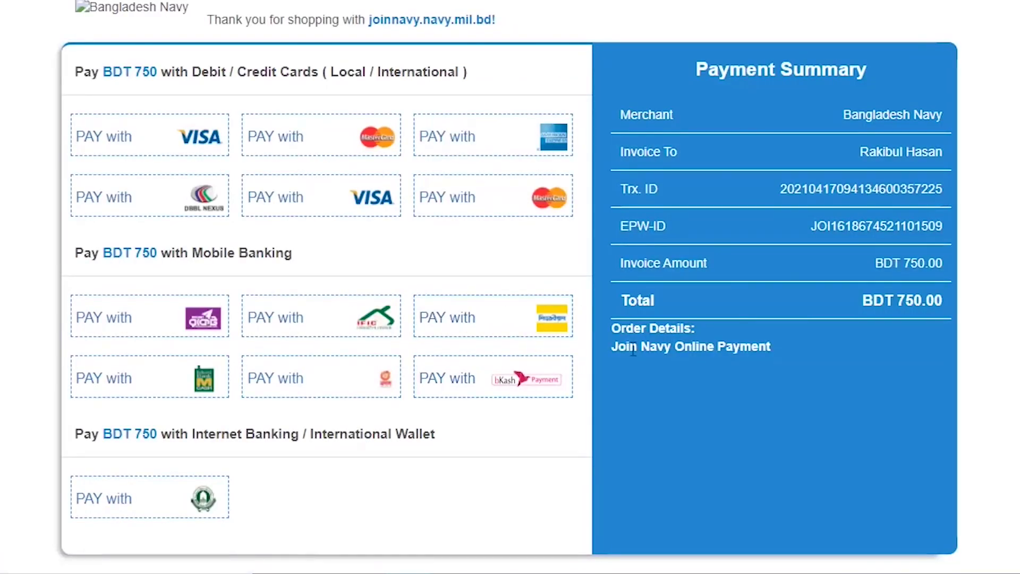
left_click_drag(861, 296, 943, 301)
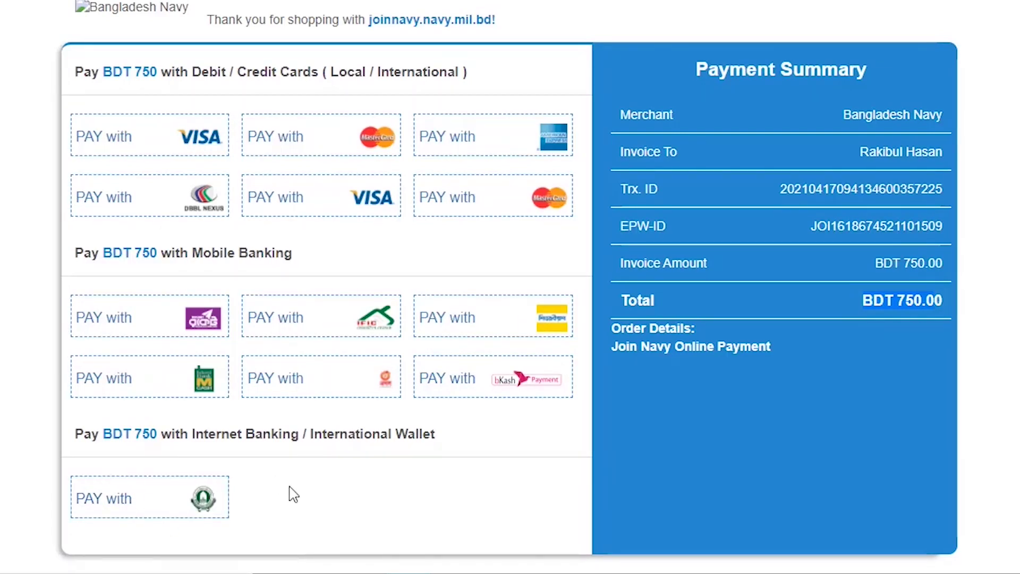
left_click(487, 393)
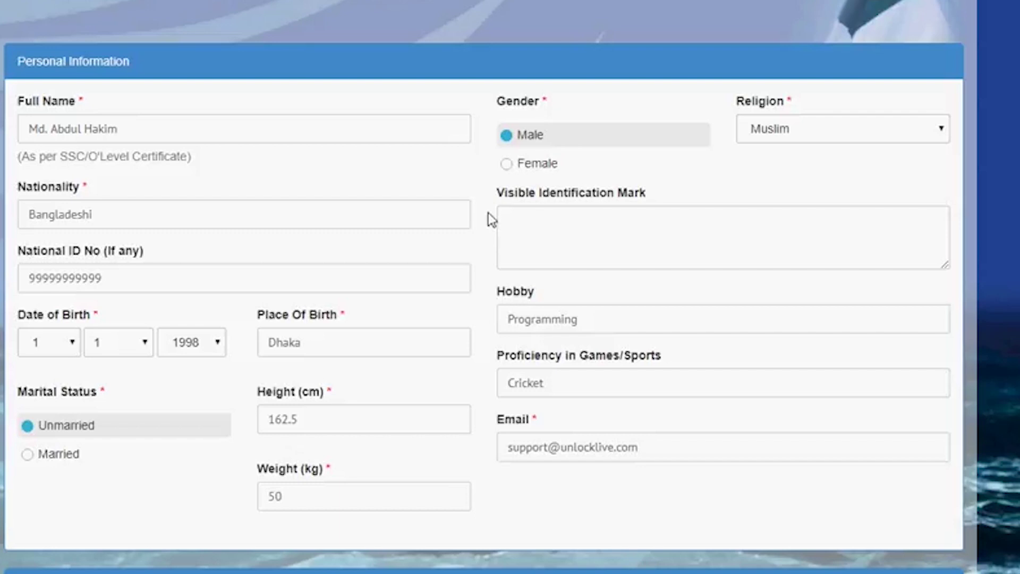
scroll(489, 212, "down", 3)
left_click(644, 79)
type("ksadfjksd")
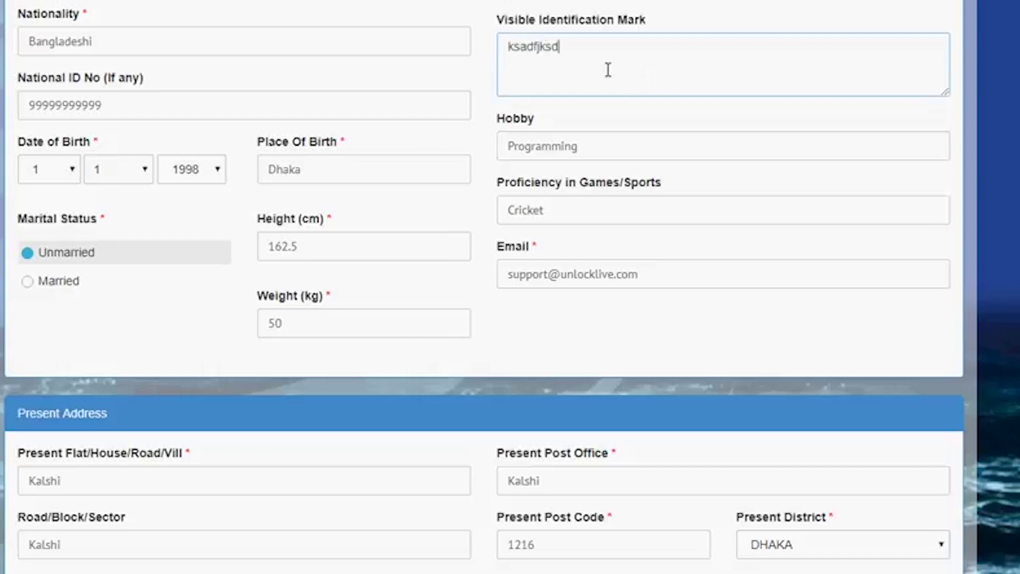
left_click_drag(609, 70, 443, 45)
key("BackSpace")
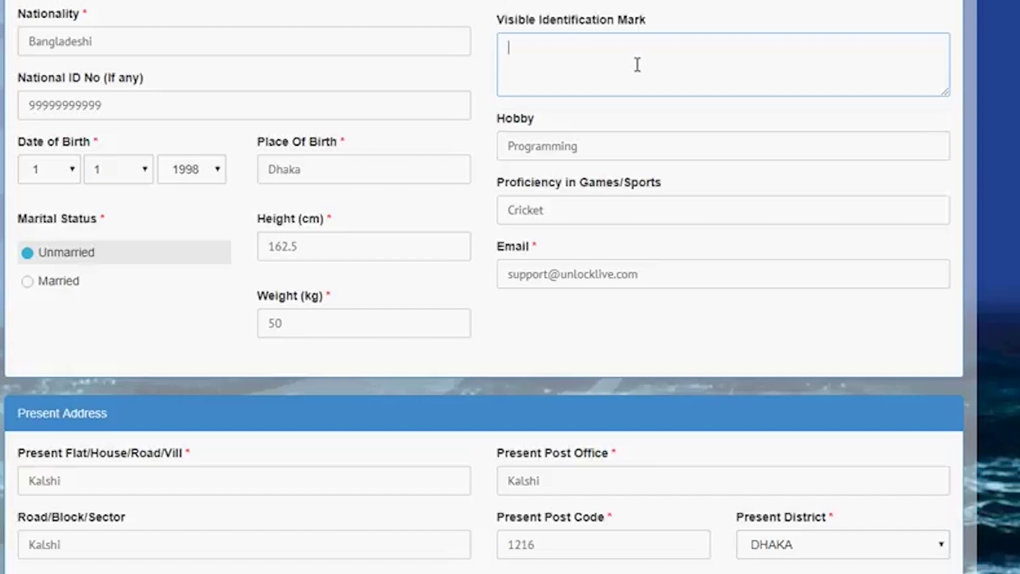
- Enter "Some" as the applicant's visible identification mark in the Personal Information section
type("Some")
key("BackSpace")
key("BackSpace")
key("BackSpace")
key("BackSpace")
key("BackSpace")
type("Some")
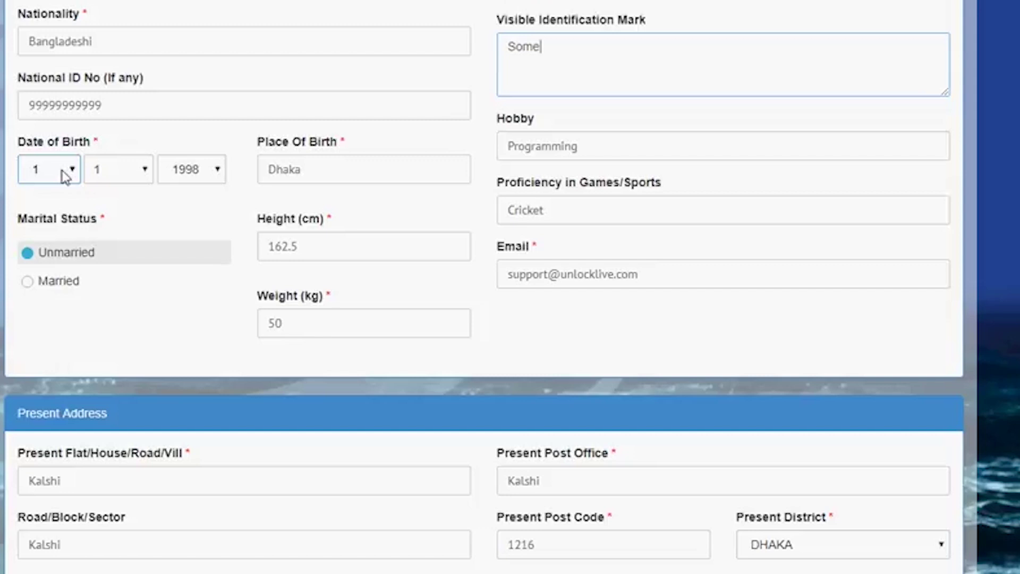
- Mark the permanent address as the same as the present address
left_click_drag(497, 453, 621, 454)
left_click(501, 516)
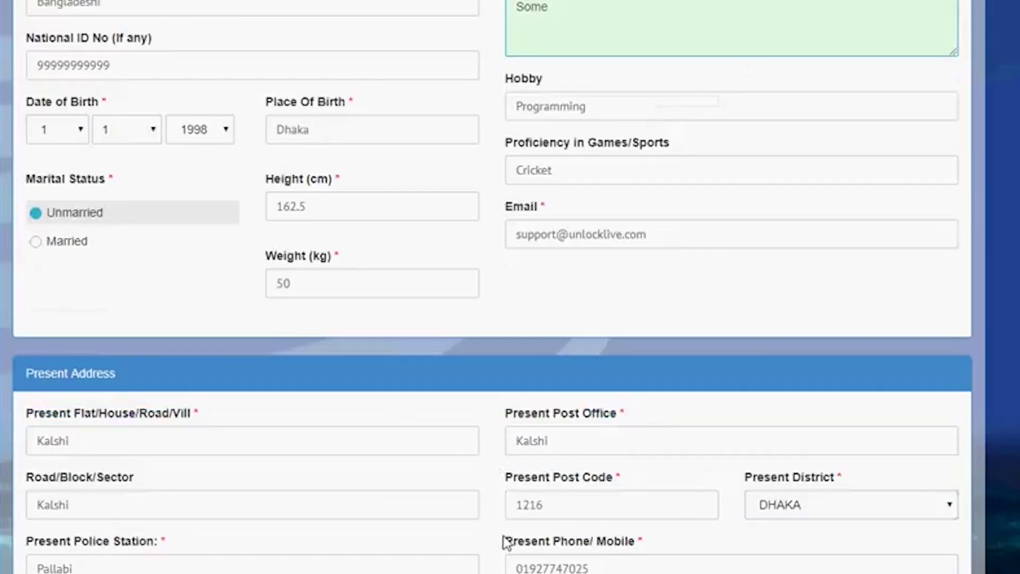
scroll(495, 514, "down", 3)
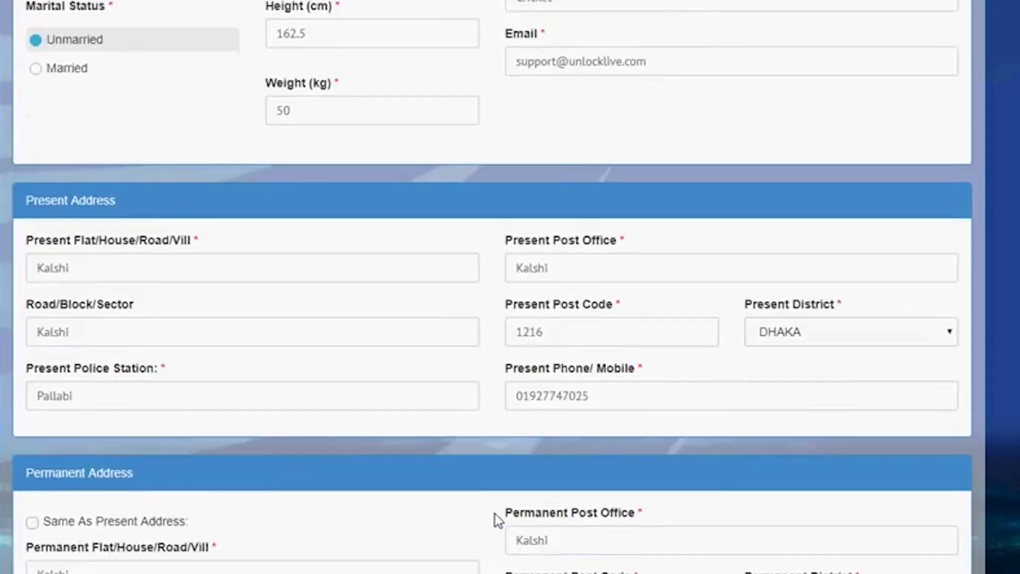
scroll(495, 514, "down", 3)
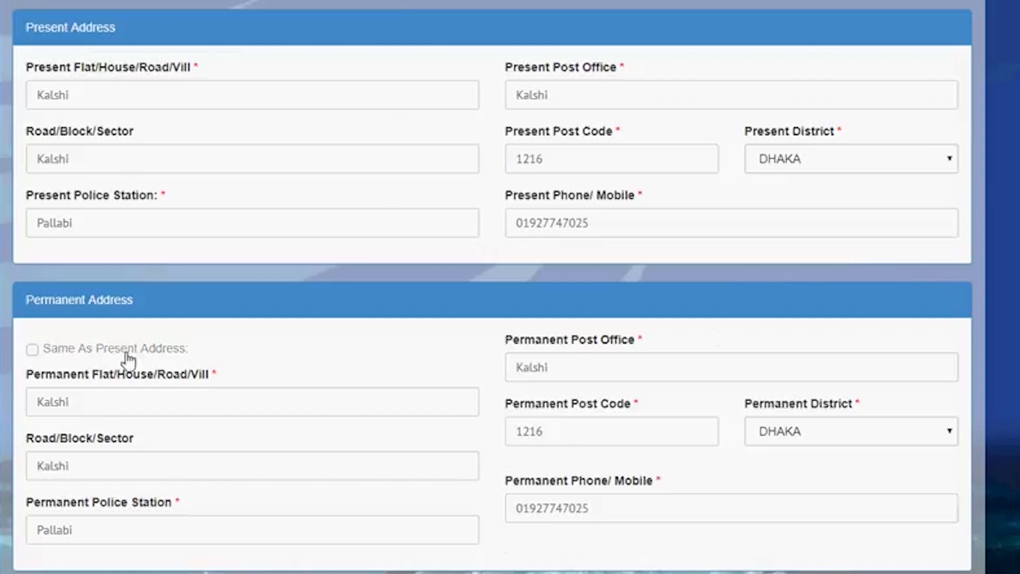
left_click(32, 351)
left_click(32, 351)
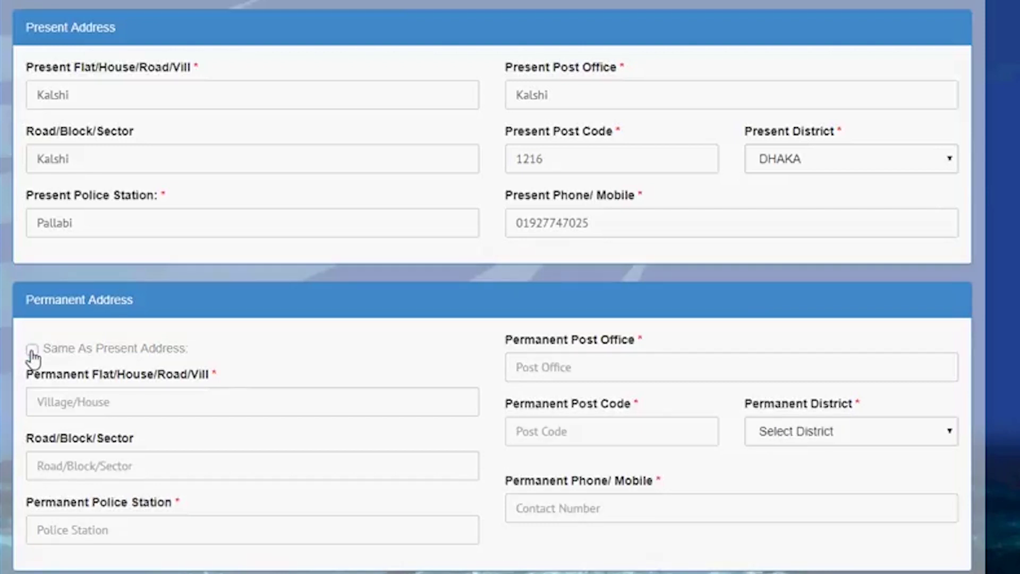
left_click(32, 351)
left_click(32, 351)
left_click(32, 350)
left_click(32, 351)
double_click(32, 351)
left_click(32, 350)
- Examine the fields in the Parent's Information and Guardian's Particulars sections, down to the Portfolio section
scroll(510, 364, "down", 3)
scroll(514, 371, "down", 3)
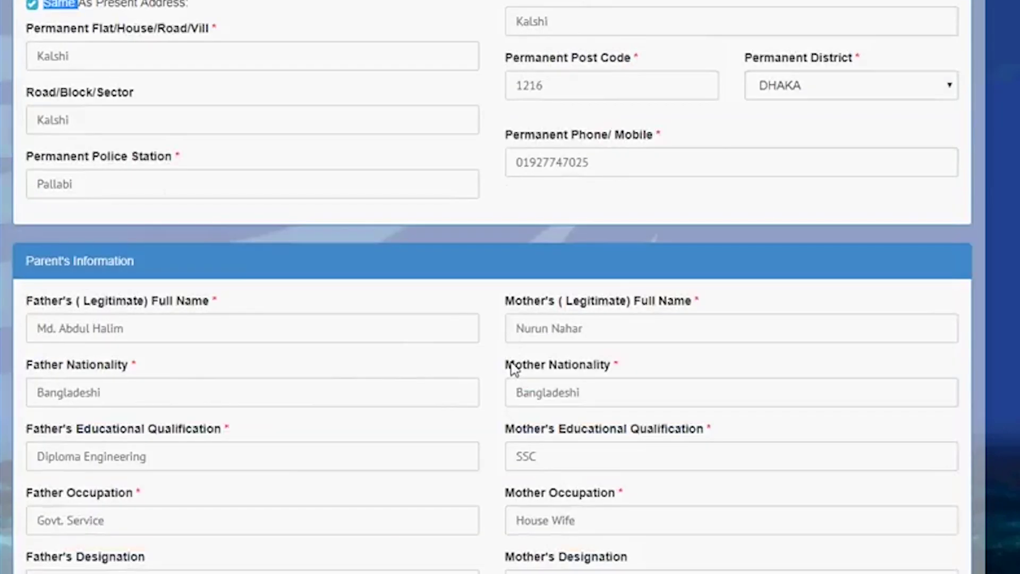
scroll(511, 367, "down", 3)
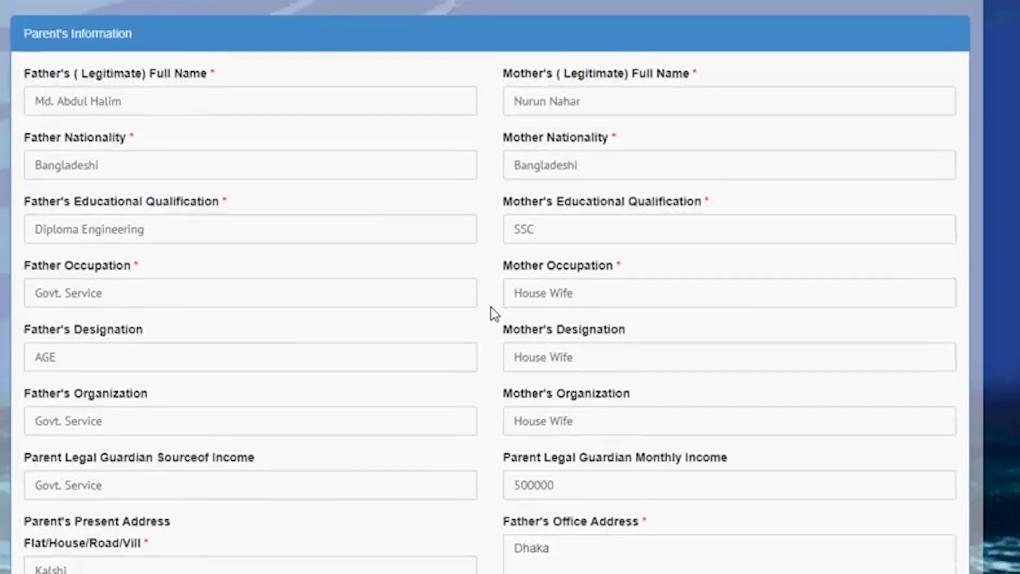
scroll(494, 314, "down", 1)
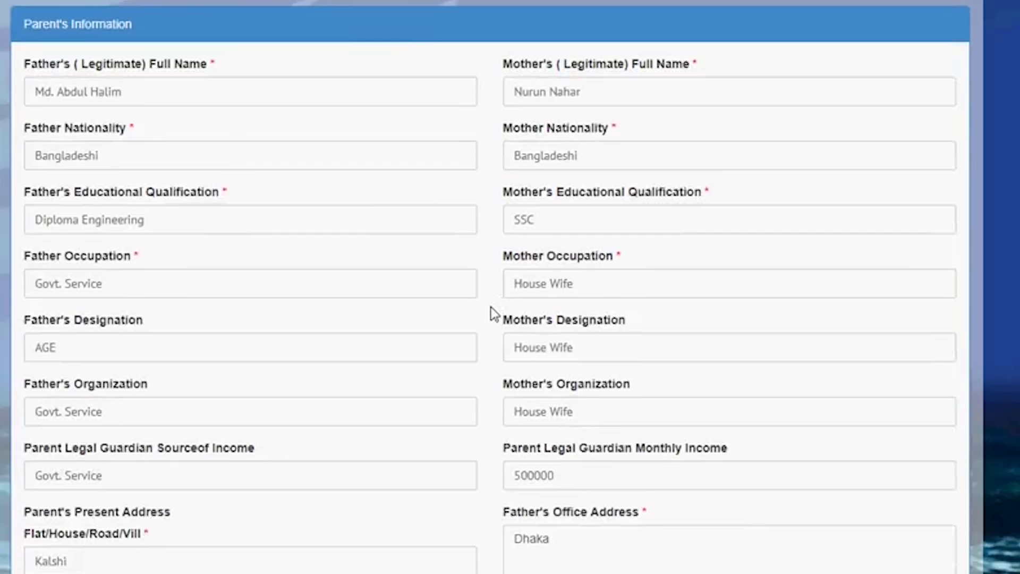
scroll(494, 314, "down", 2)
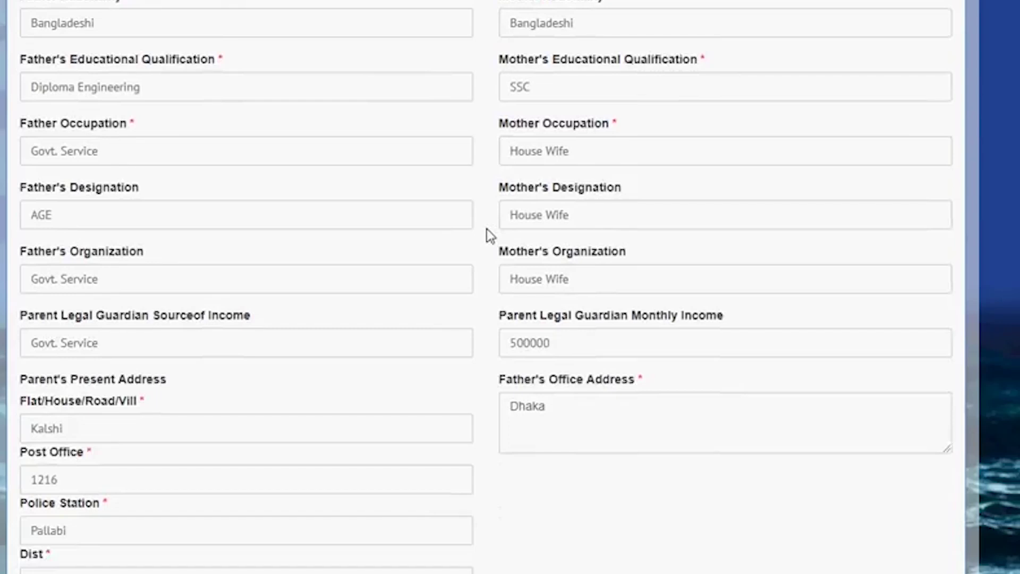
scroll(489, 236, "down", 2)
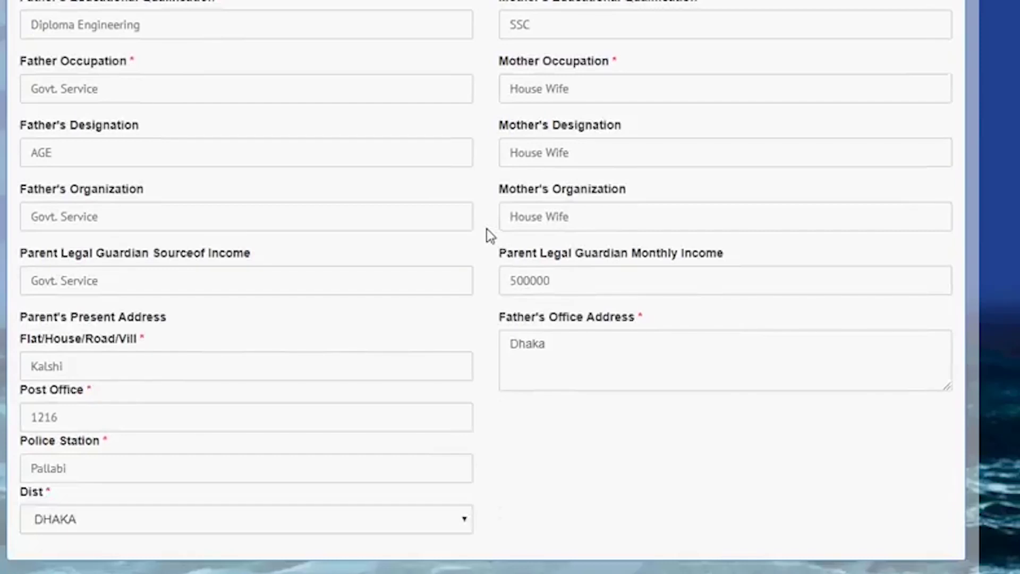
scroll(493, 364, "down", 10)
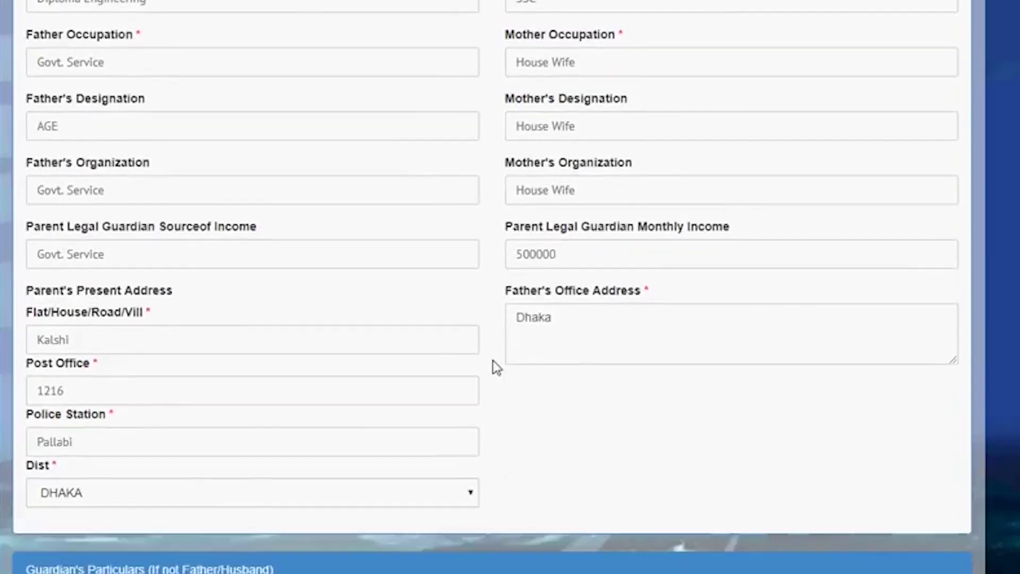
scroll(495, 367, "down", 2)
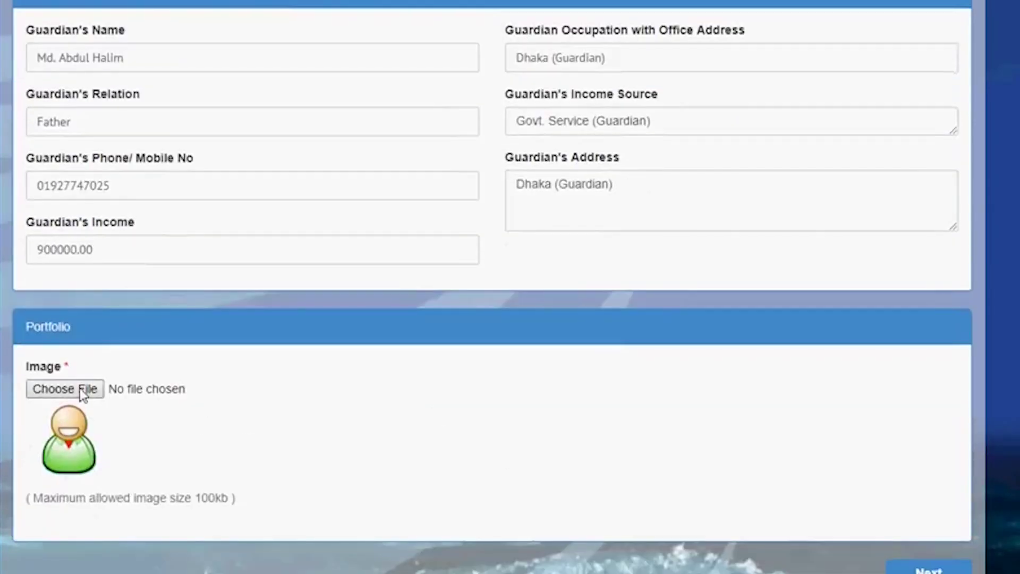
- Check the maximum size allowed for the portfolio image and continue to the Academic Information page
left_click_drag(196, 498, 228, 498)
left_click(228, 498)
left_click_drag(38, 498, 234, 498)
left_click(276, 499)
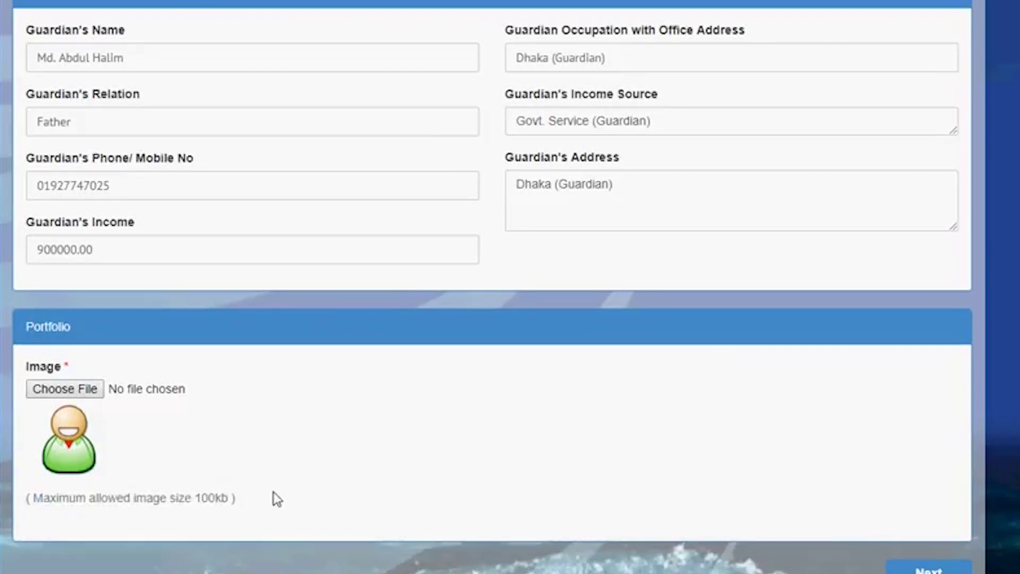
left_click(250, 393)
left_click(16, 87)
key("Return")
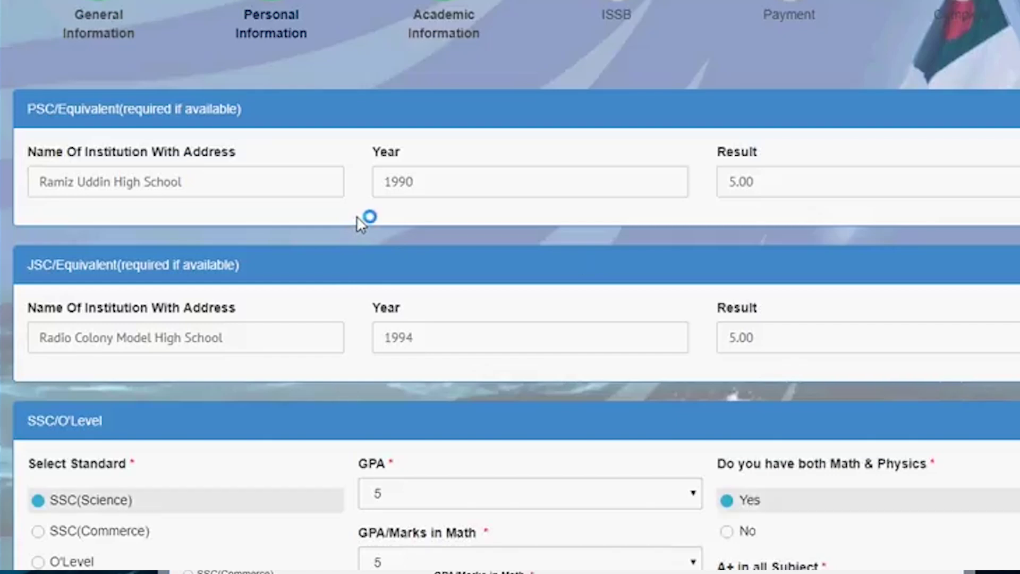
- Examine the fields for PSC, JSC, SSC/O'Level and HSC/A'Level results on the Academic Information page
left_click_drag(39, 180, 391, 185)
left_click(391, 185)
left_click_drag(768, 178, 702, 229)
left_click(694, 259)
scroll(696, 263, "down", 5)
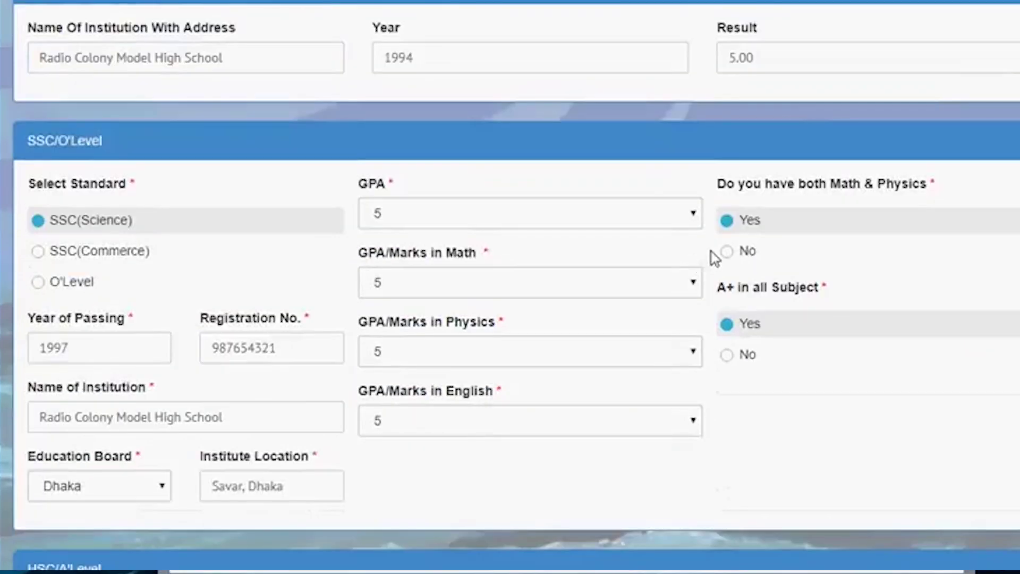
scroll(714, 259, "down", 7)
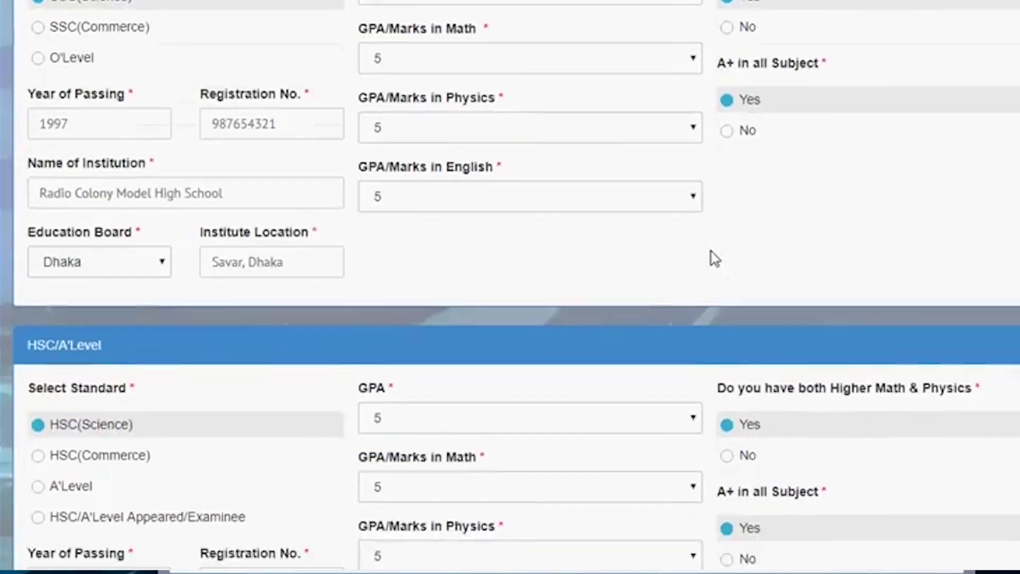
scroll(715, 259, "down", 4)
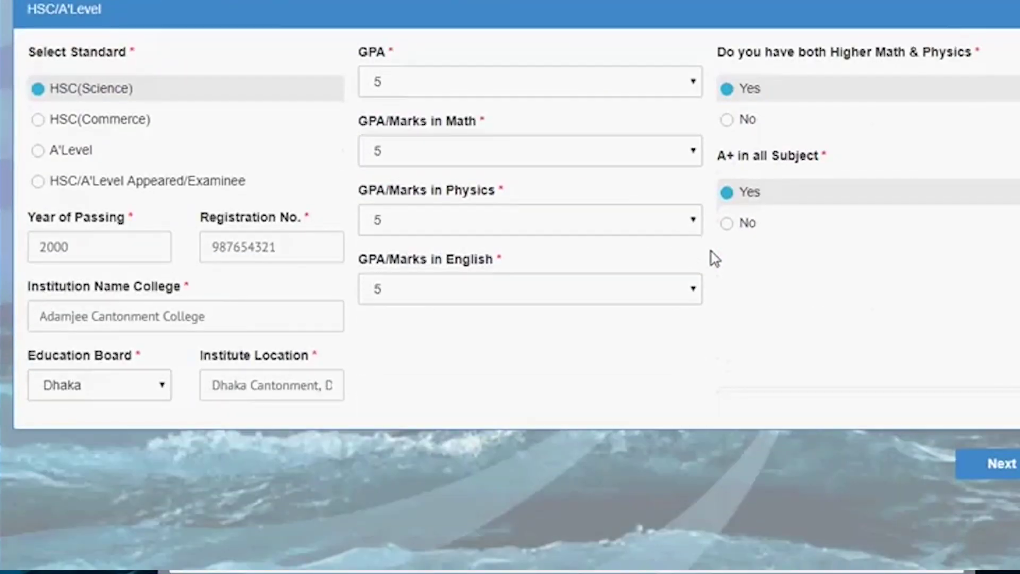
scroll(715, 258, "down", 2)
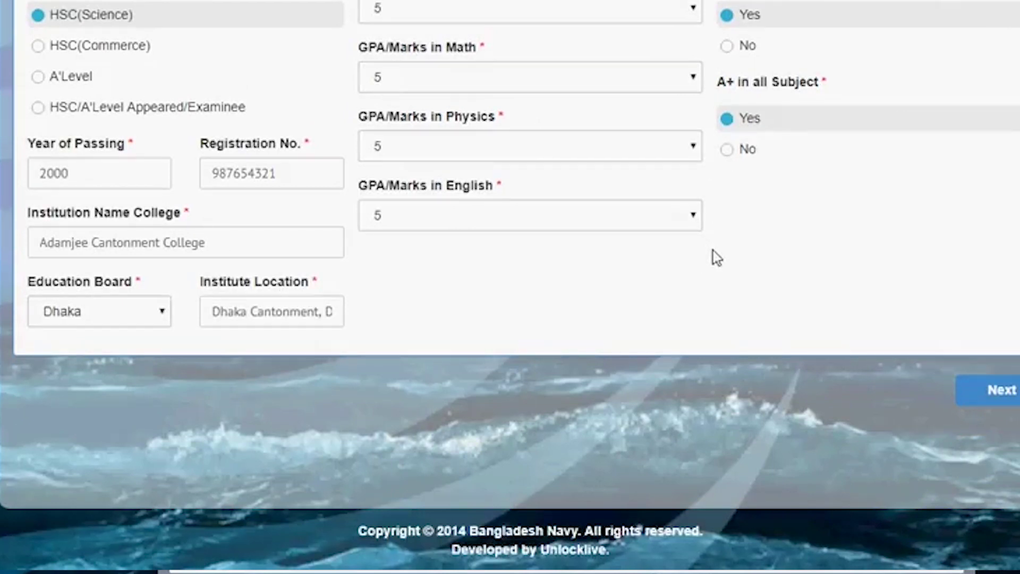
scroll(715, 259, "up", 10)
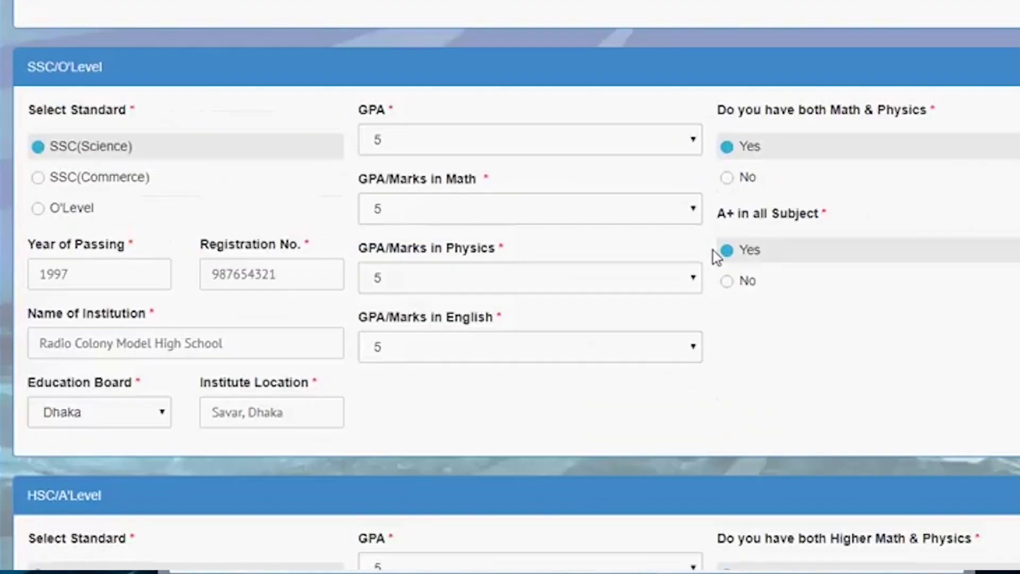
scroll(715, 258, "up", 7)
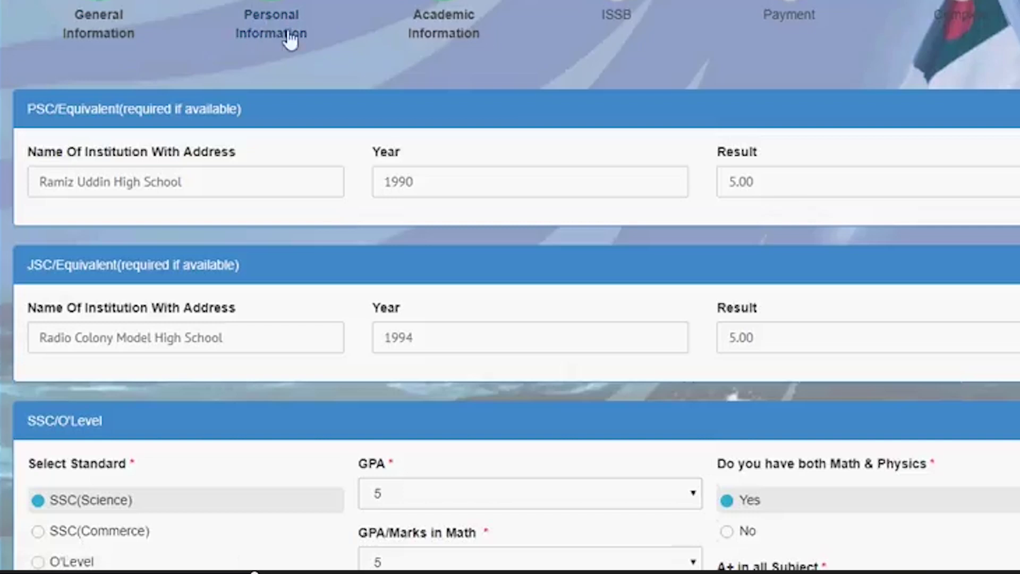
scroll(700, 240, "down", 18)
scroll(706, 239, "up", 3)
scroll(707, 240, "up", 14)
scroll(707, 240, "down", 4)
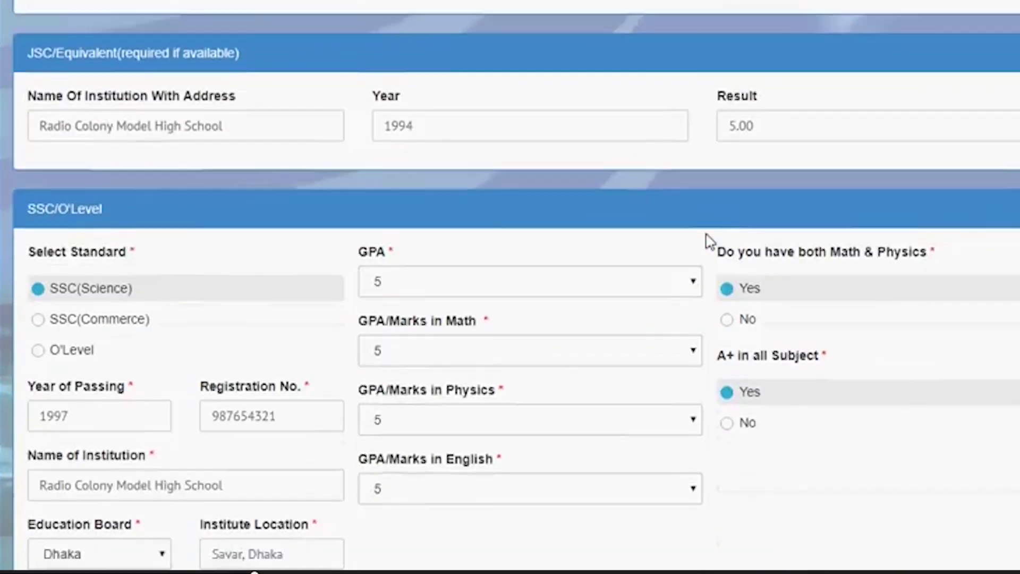
scroll(707, 240, "down", 10)
scroll(707, 239, "up", 7)
- Look through the choices for overall GPA and marks in Math, Physics and English in the SSC/O'Level section
left_click(468, 106)
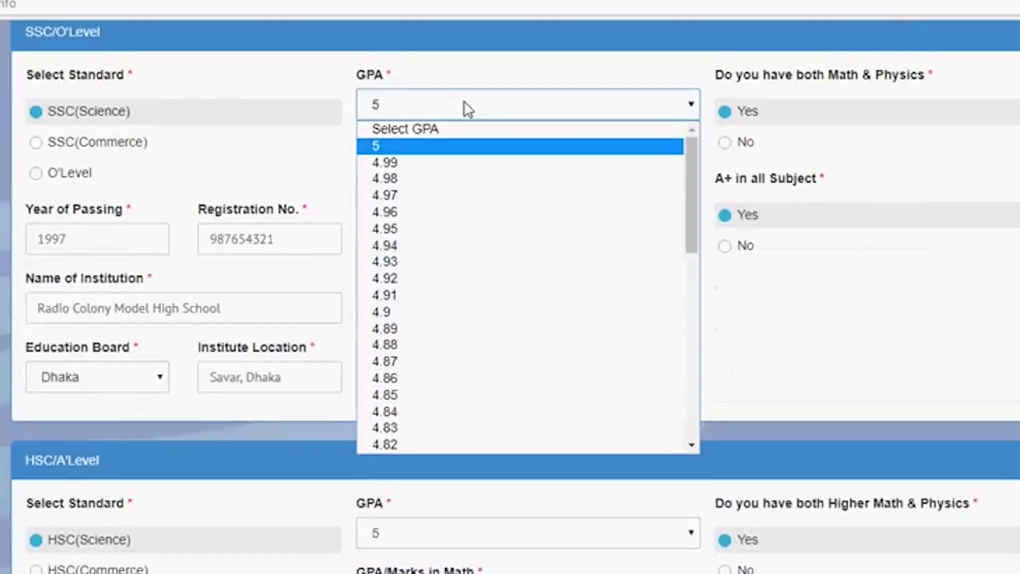
left_click(467, 112)
left_click(458, 176)
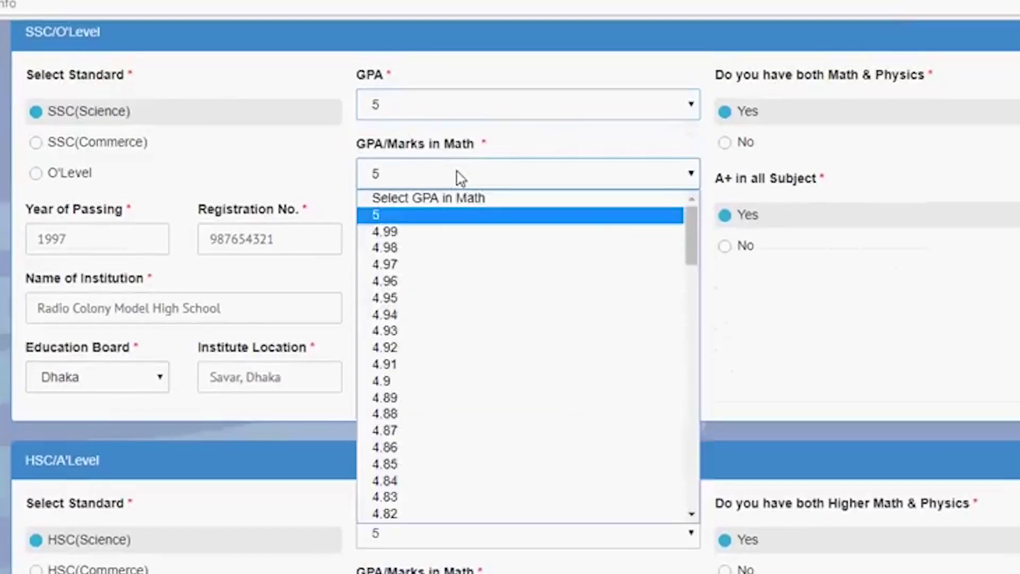
left_click(459, 177)
left_click(460, 249)
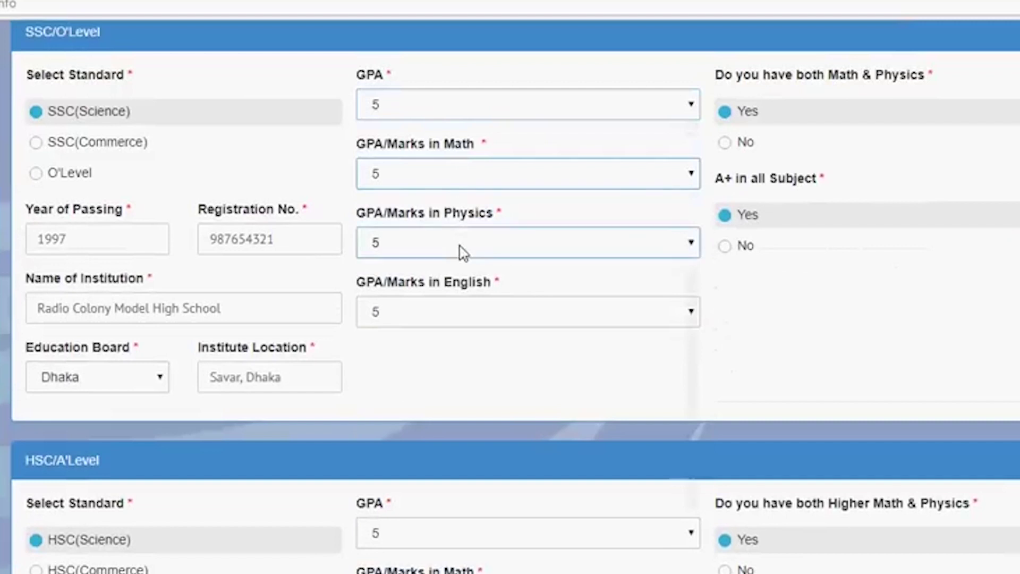
left_click(461, 250)
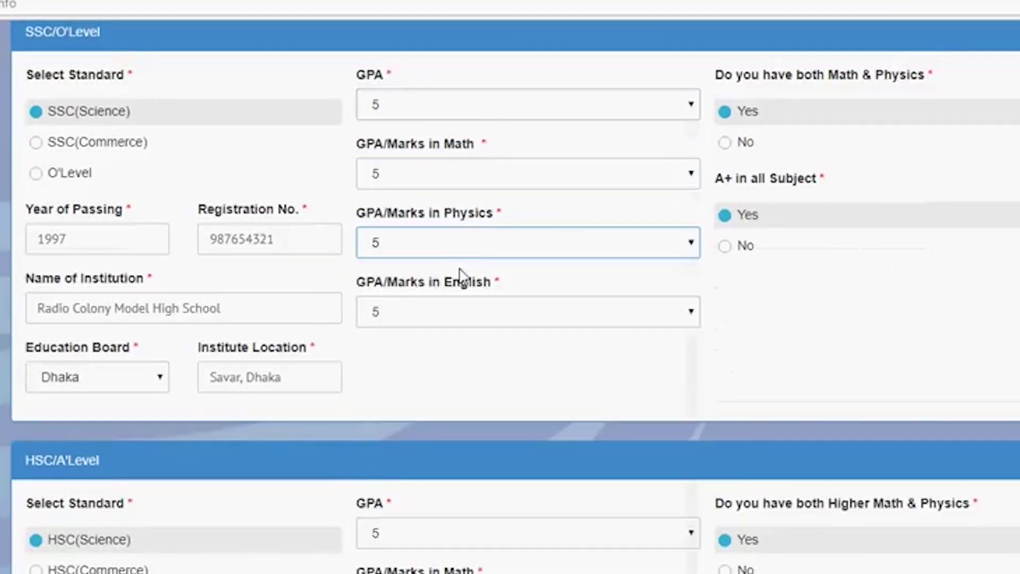
left_click(468, 315)
left_click(468, 318)
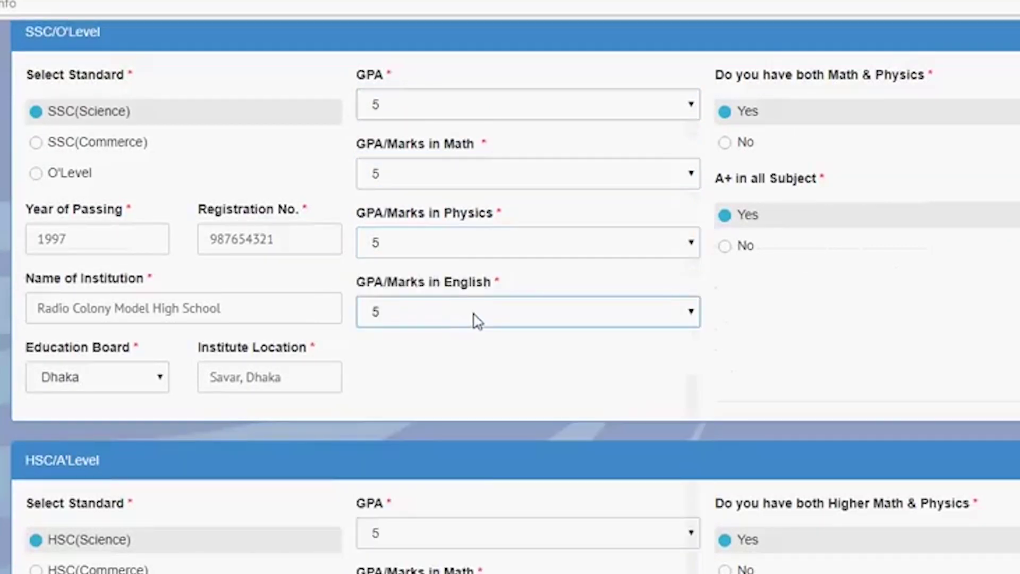
- Submit the Academic Information page and continue to the ISSB page
scroll(712, 495, "down", 1)
scroll(713, 495, "down", 3)
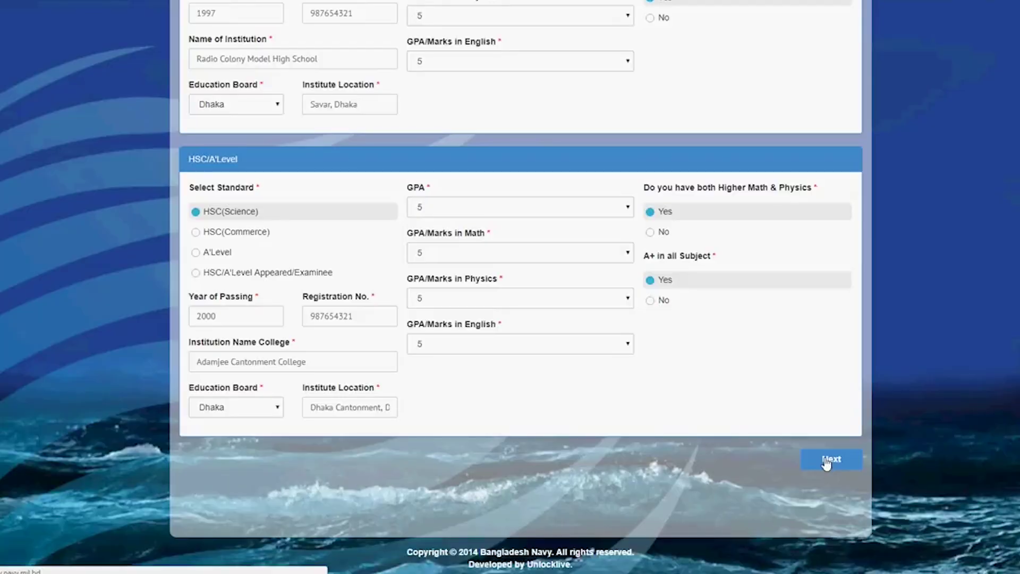
left_click(829, 460)
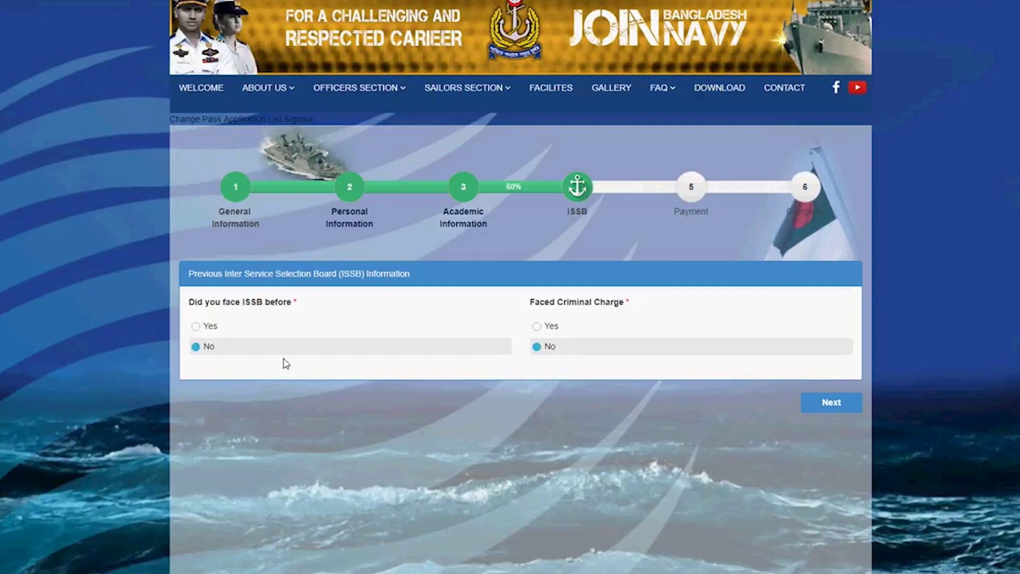
- Answer Yes to having faced ISSB before to examine the extra fields, and set the answer back to No
left_click(207, 330)
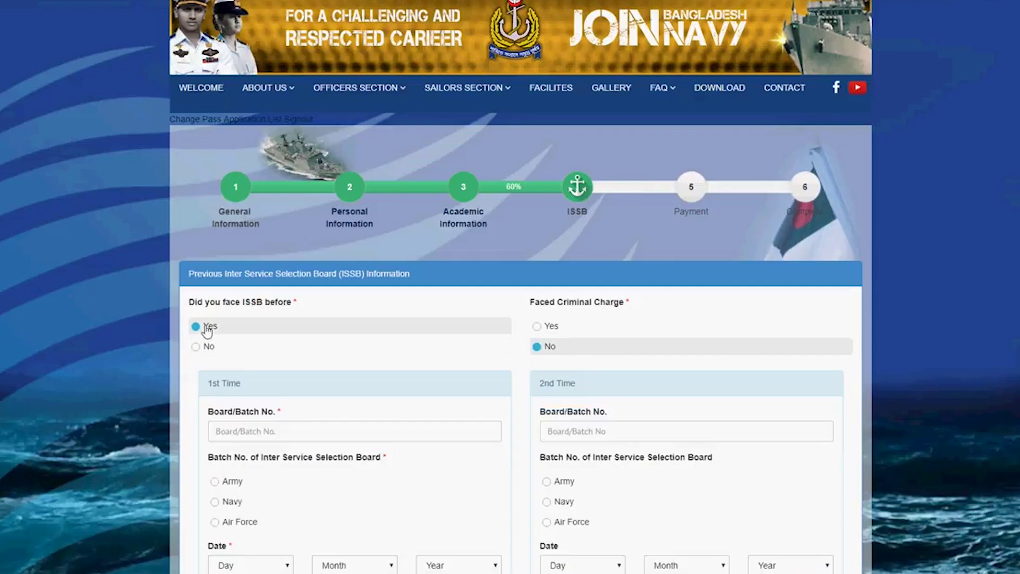
scroll(208, 330, "down", 2)
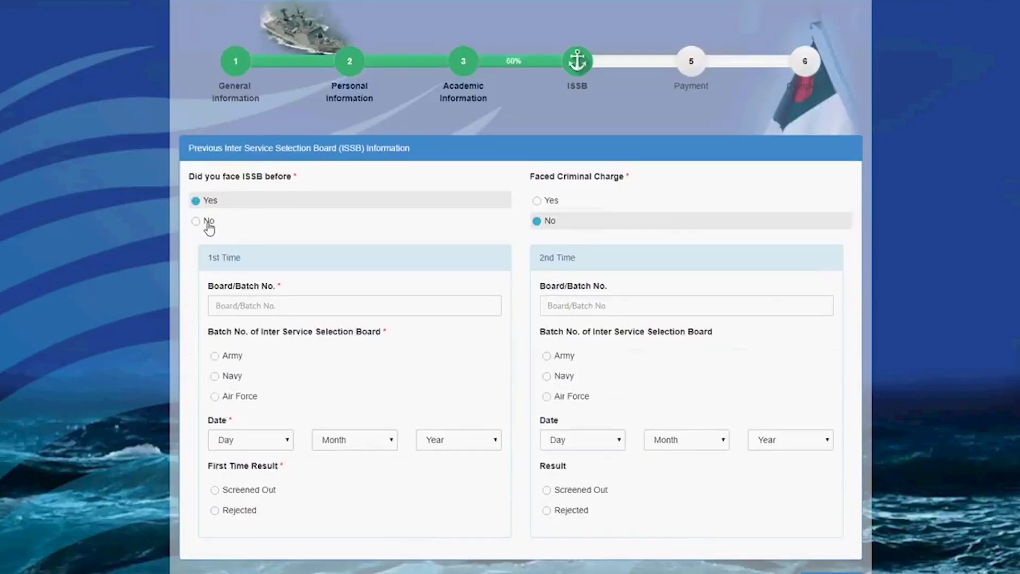
left_click(207, 222)
- Set the answer to Faced Criminal Charge to No and submit the ISSB information
left_click(538, 205)
left_click(537, 223)
left_click(537, 202)
left_click(538, 223)
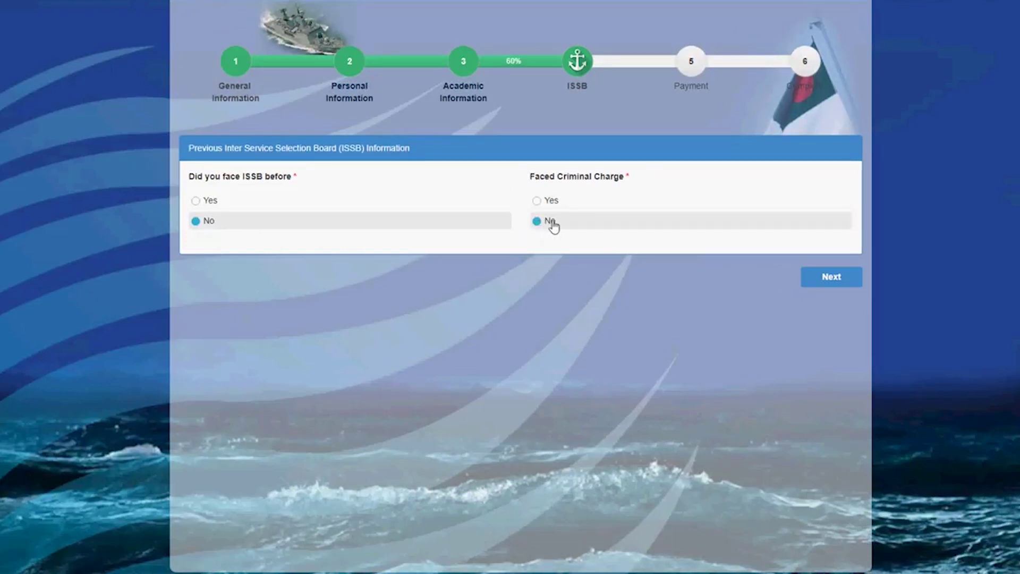
left_click(821, 282)
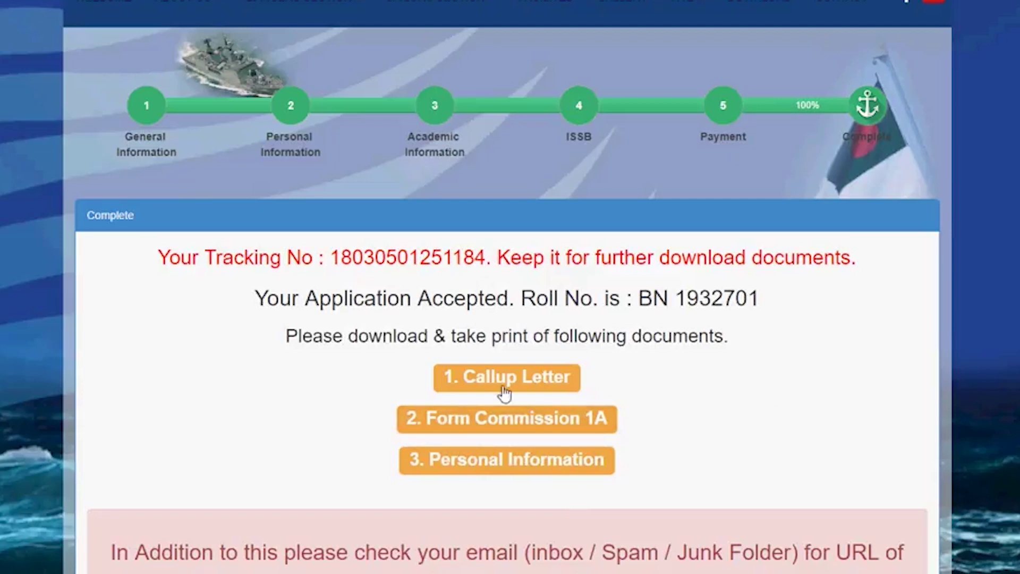
- Highlight the applicant's roll number on the Complete page
left_click_drag(640, 298, 774, 301)
left_click(705, 299)
left_click_drag(641, 297, 765, 301)
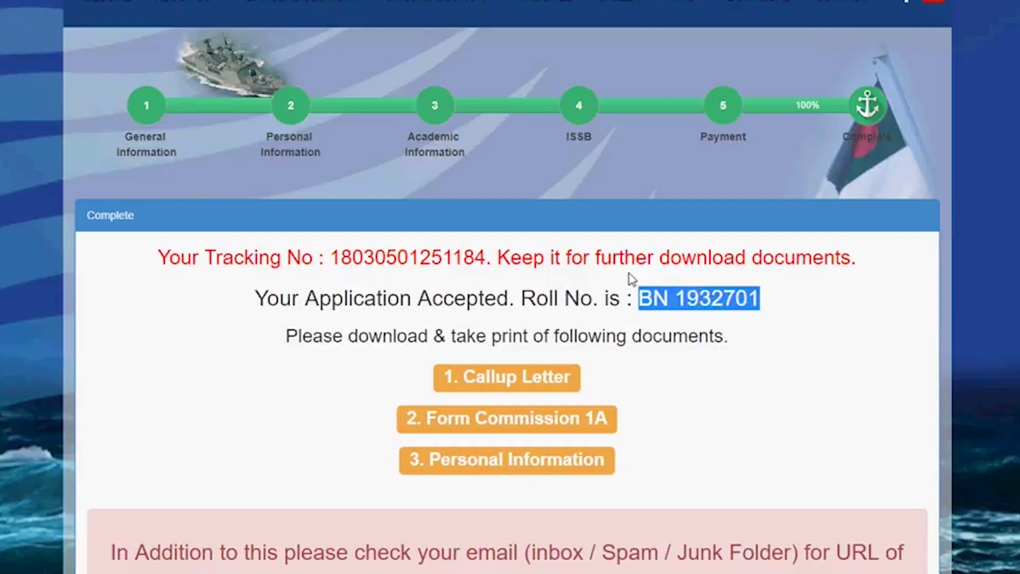